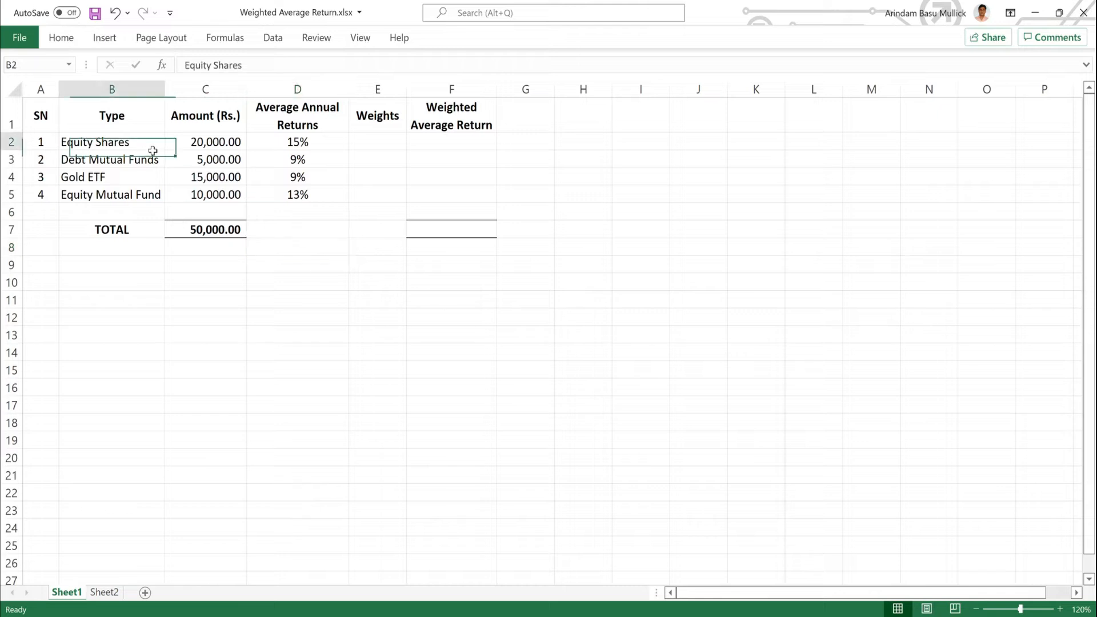
left_click(392, 318)
left_click(377, 140)
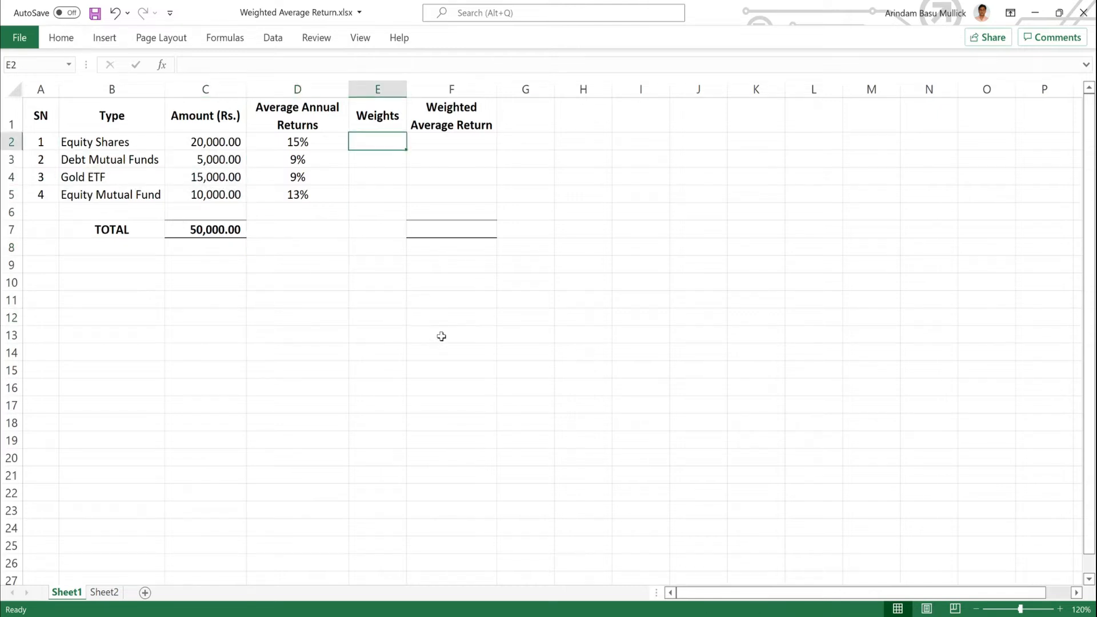
type("=")
key("Left")
key("Left")
key("Left")
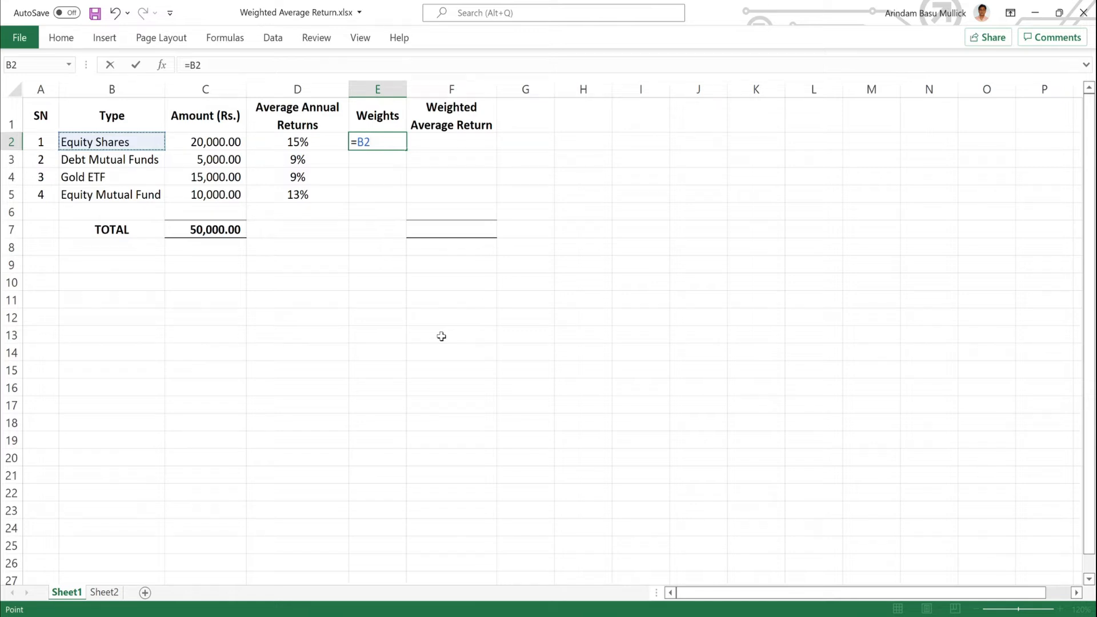
key("Right")
key("Right")
key("Right")
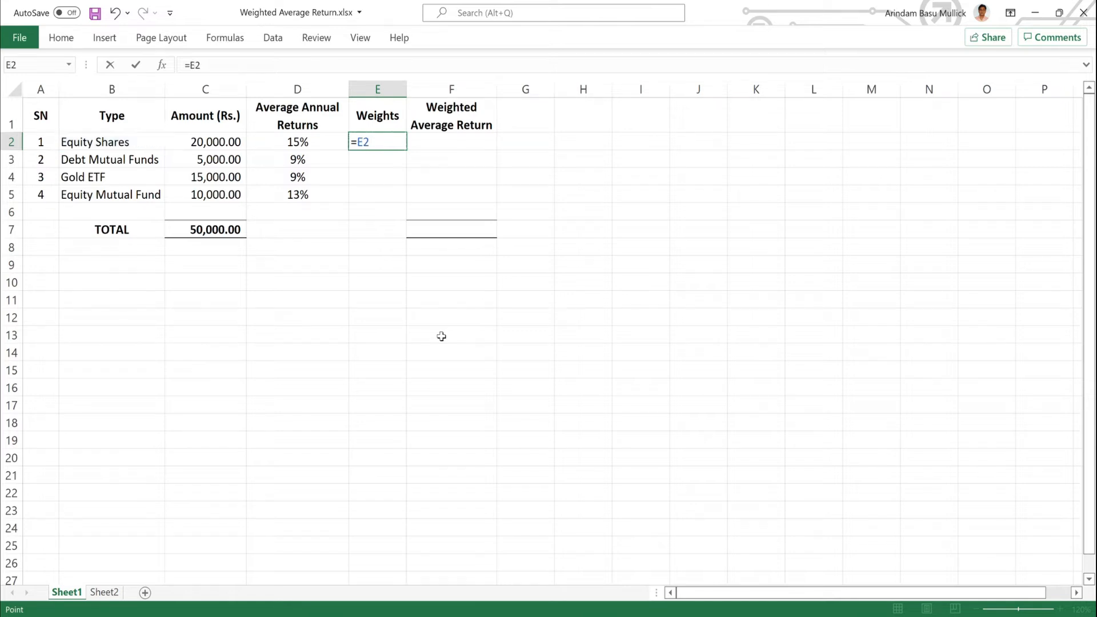
key("Left")
key("Left")
key("Down")
key("Down")
key("Down")
key("Down")
key("Down")
key("Right")
key("Right")
key("Right")
key("Up")
key("Escape")
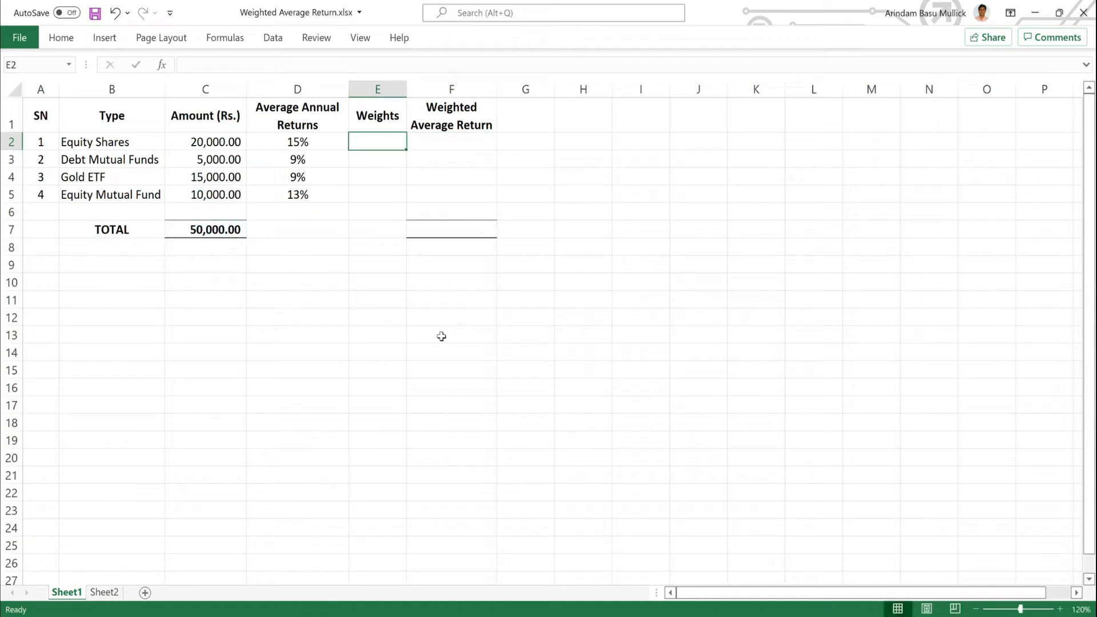
Calculate the Equity Shares weight in E2 with the formula =C2/$C$7, keeping the total amount as an absolute reference.
type("=")
key("Left")
key("Left")
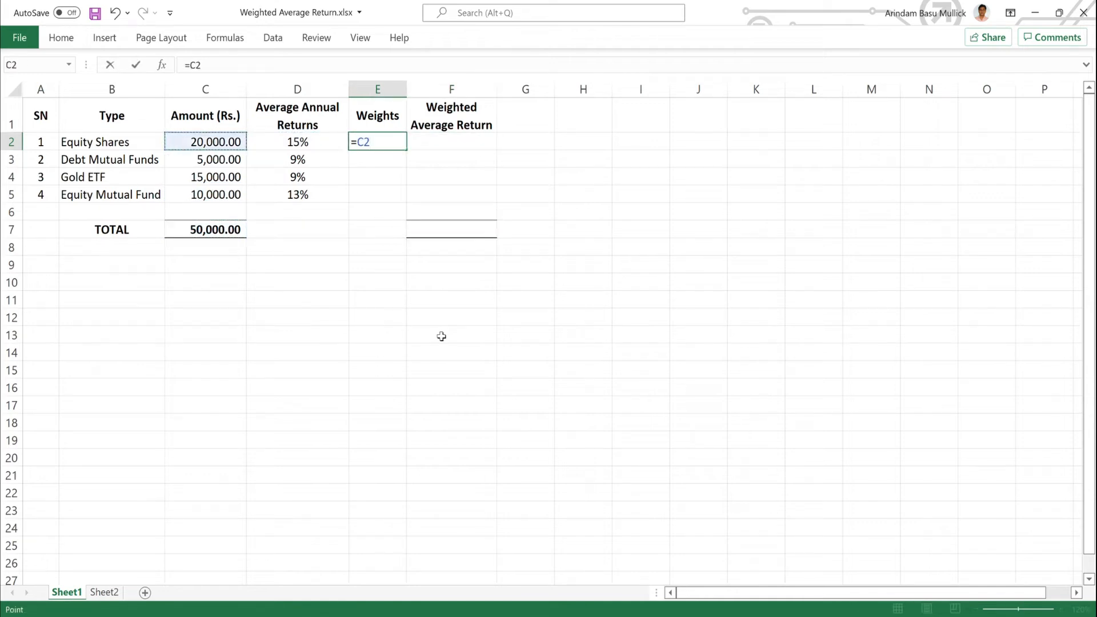
type("/")
key("Down")
key("Down")
key("Down")
key("Down")
key("Down")
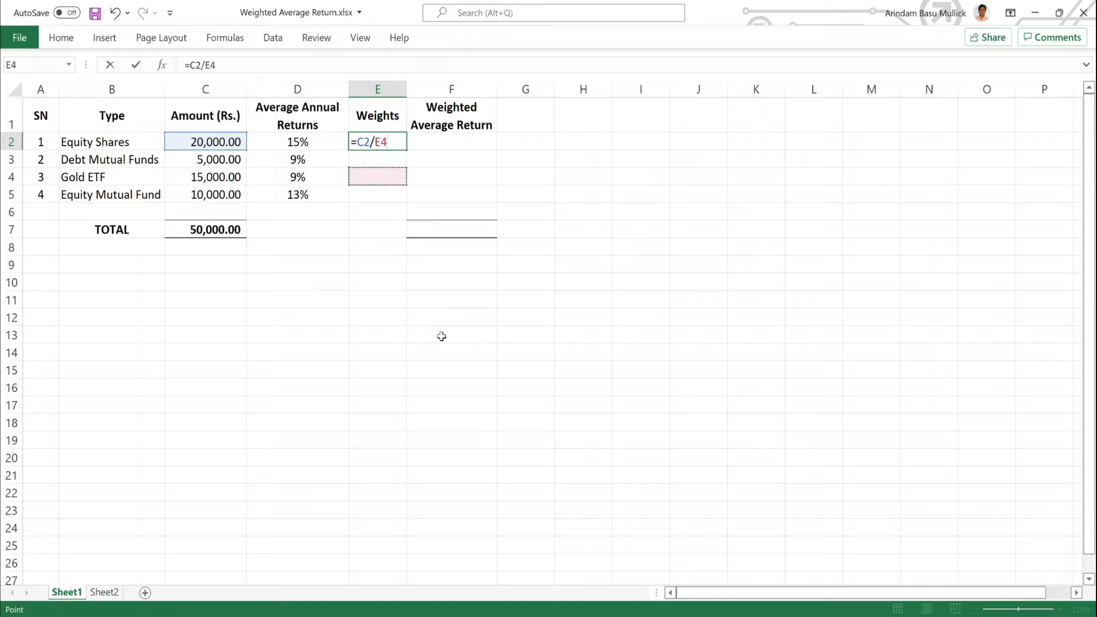
key("Left")
key("Left")
key("F4")
key("Return")
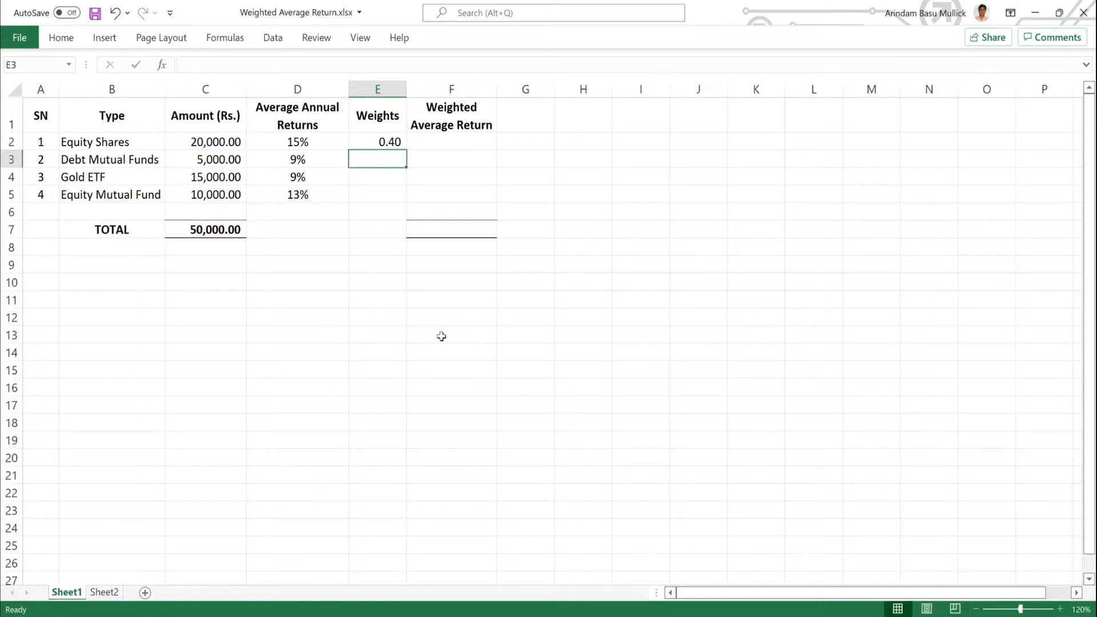
Copy the weight formula from E2 to E3:E5 for the other three investments.
key("Up")
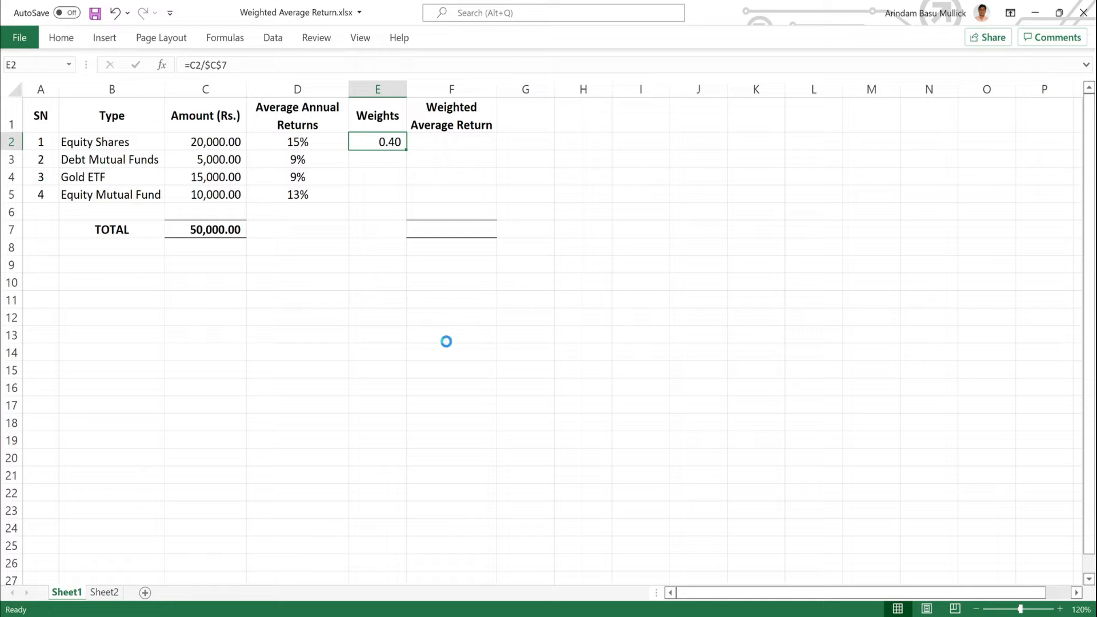
key("ctrl+c")
key("Down")
key("shift+Down")
key("shift+Down")
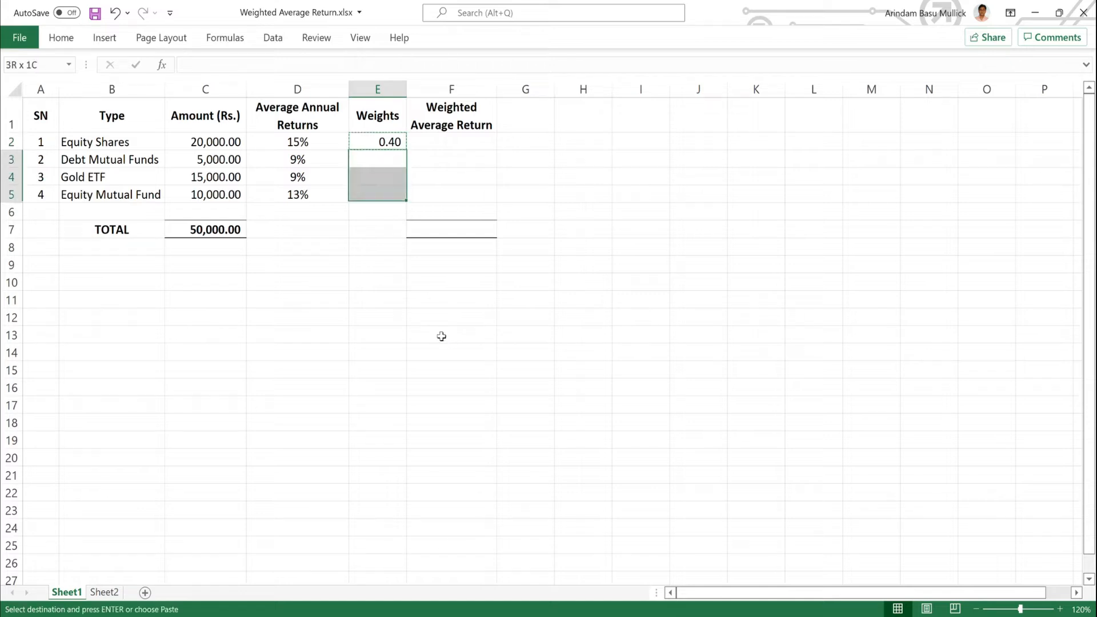
key("Return")
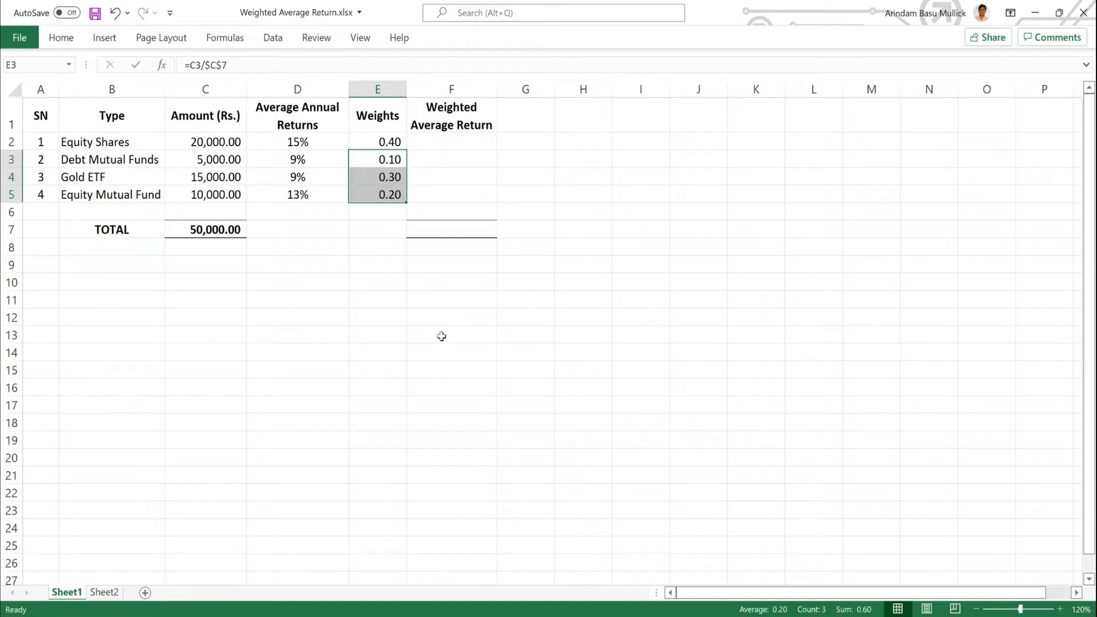
Check the copied weight formulas in E3:E5 against their investment amounts and the total.
key("Down")
key("Up")
key("F2")
key("Escape")
key("Left")
key("Left")
key("Right")
key("Right")
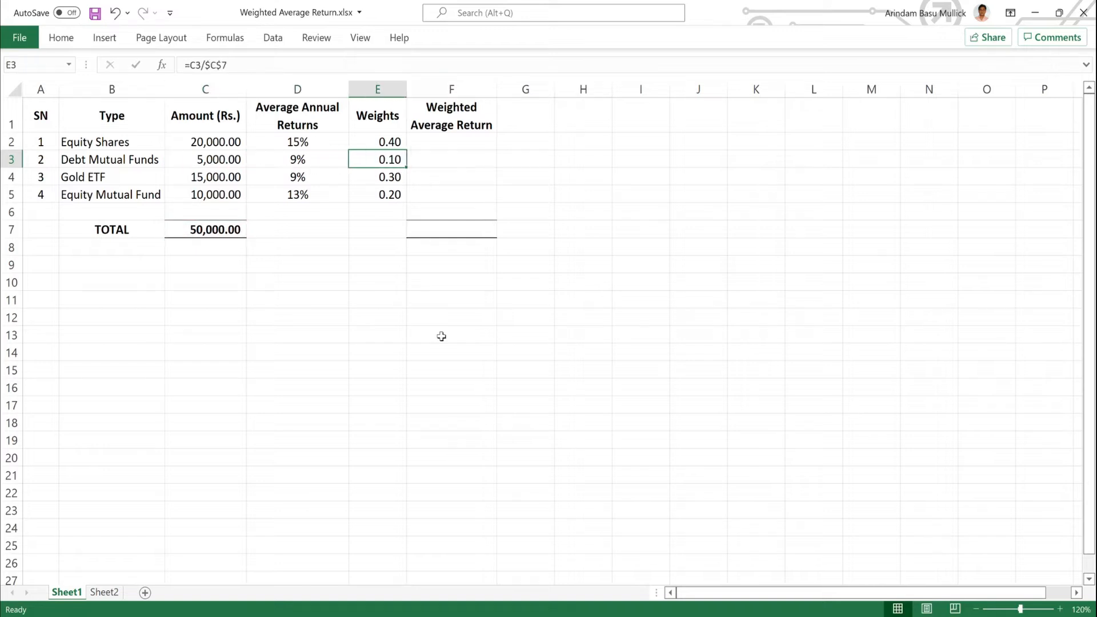
key("Down")
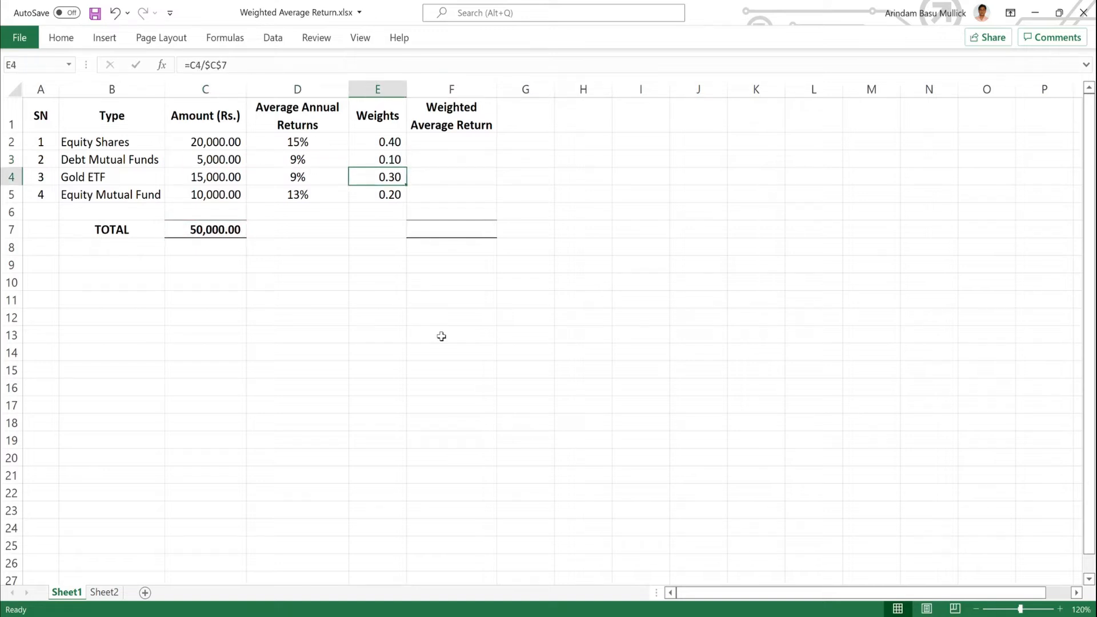
key("Down")
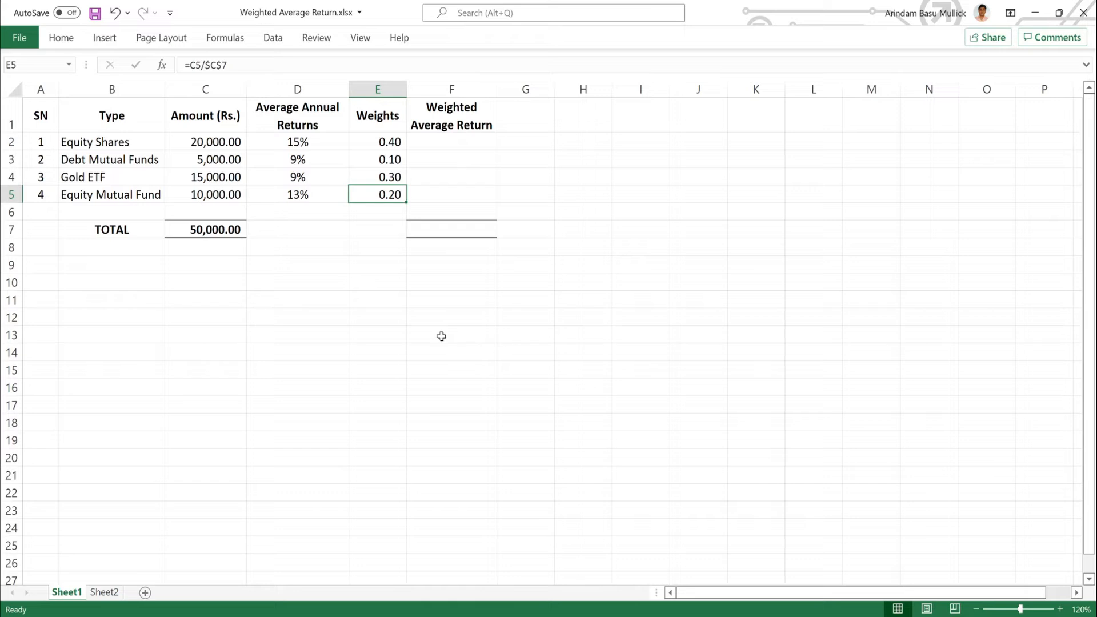
Calculate the Equity Shares weighted average return in F2 by multiplying its annual return by its weight, =D2*E2.
key("Right")
key("Up")
key("Up")
key("Up")
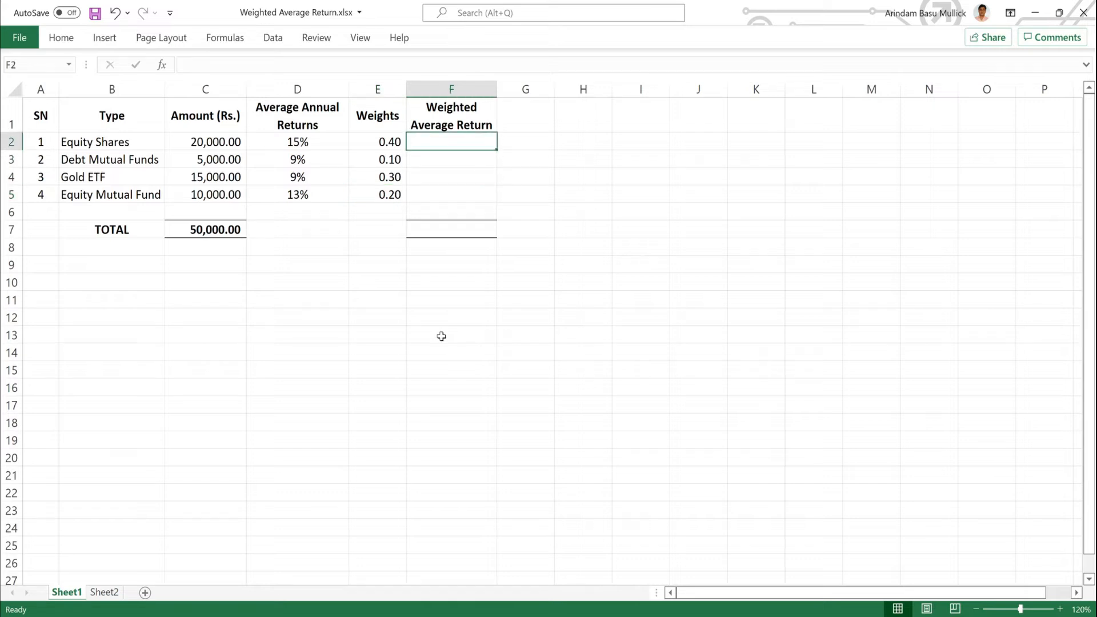
key("Right")
key("Left")
type("=")
key("Left")
key("Left")
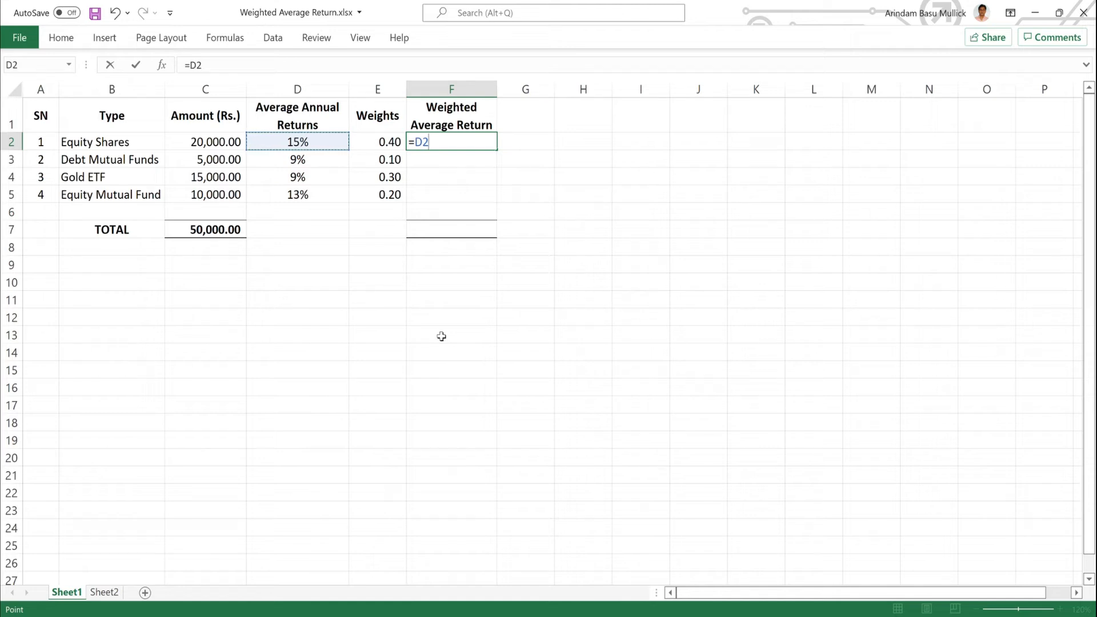
type("*")
key("Left")
key("ctrl+Return")
Copy the weighted return formula from F2 to F3:F5 for the remaining investments.
key("ctrl+c")
key("Down")
key("shift+Down")
key("shift+Down")
key("Return")
Total the weighted average returns in F7 with the formula =SUM(F2:F5).
key("Down")
key("Down")
key("Down")
key("Down")
type("=sum(")
key("Up")
key("Up")
key("shift+Up")
key("shift+Up")
key("shift+Up")
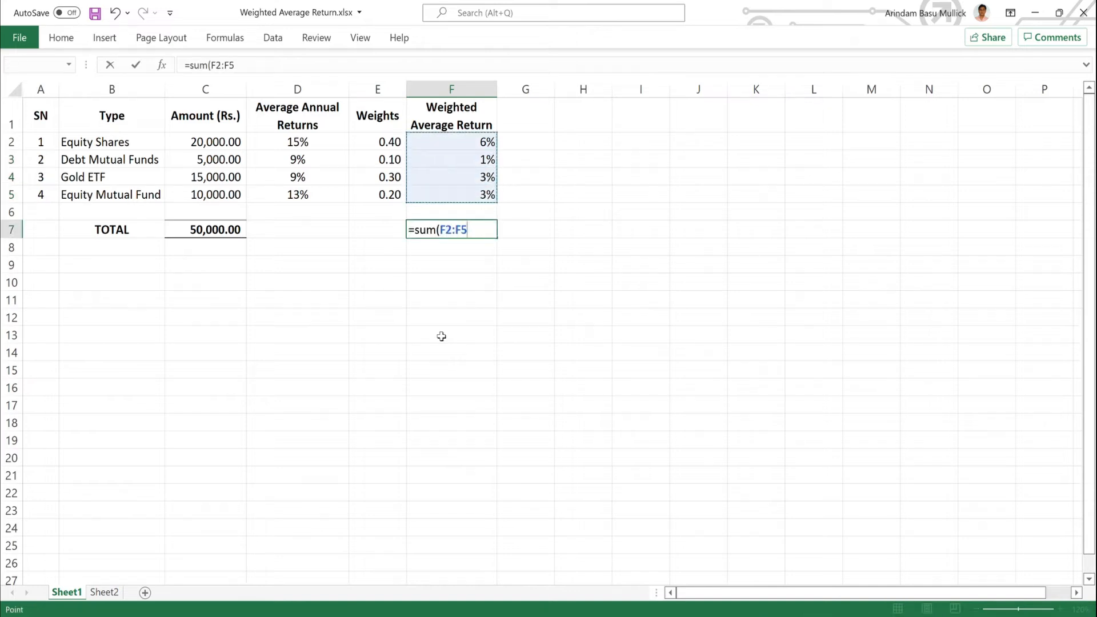
type(")")
key("Return")
key("Up")
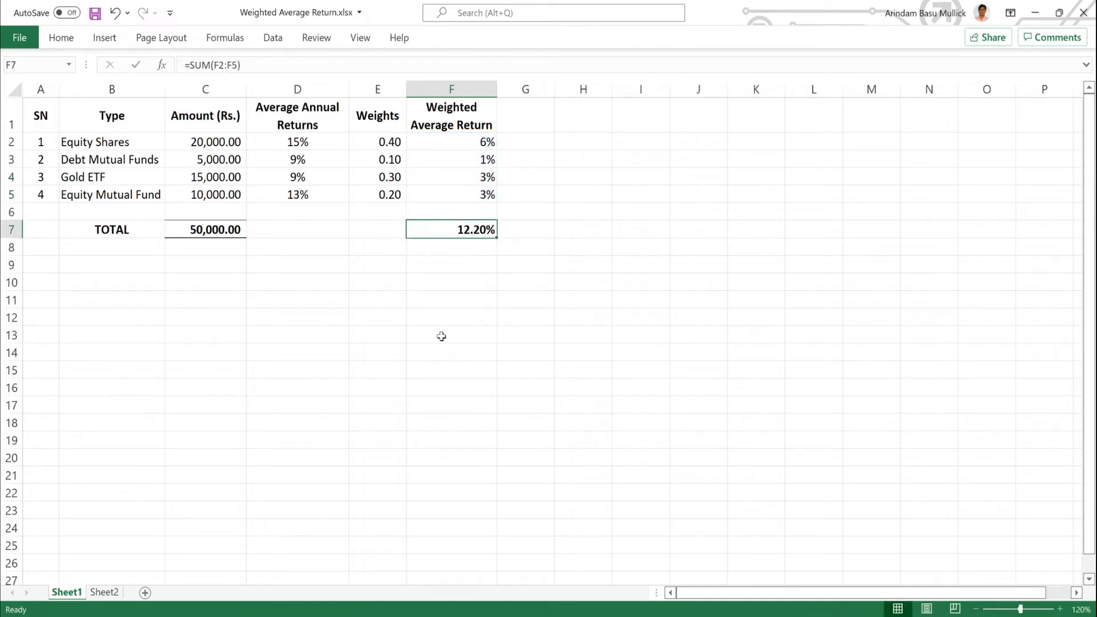
Highlight the total weighted average return in F7 with a yellow fill.
left_click(61, 40)
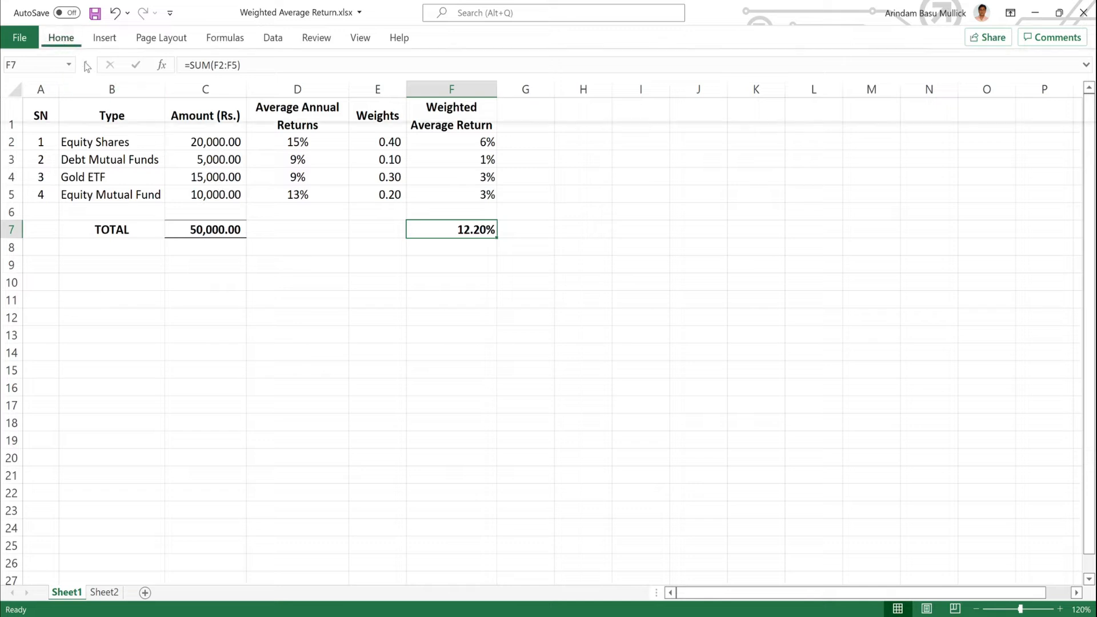
left_click(212, 95)
left_click(477, 282)
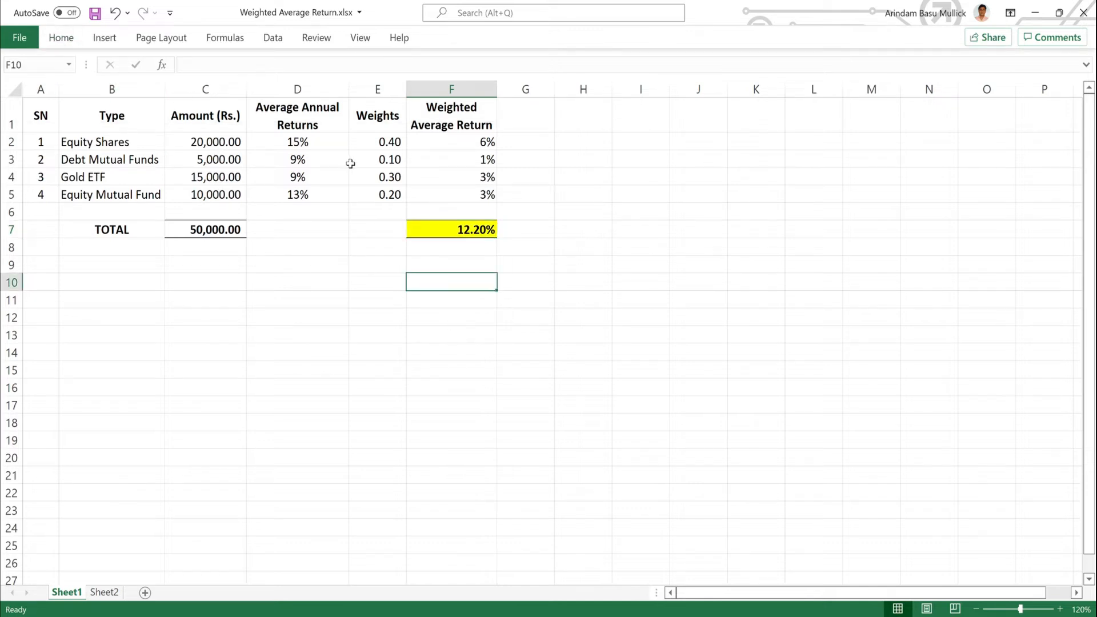
Review the average annual returns in D2:D5 alongside the weights in E2:E5, starting with Equity Shares.
left_click(107, 143)
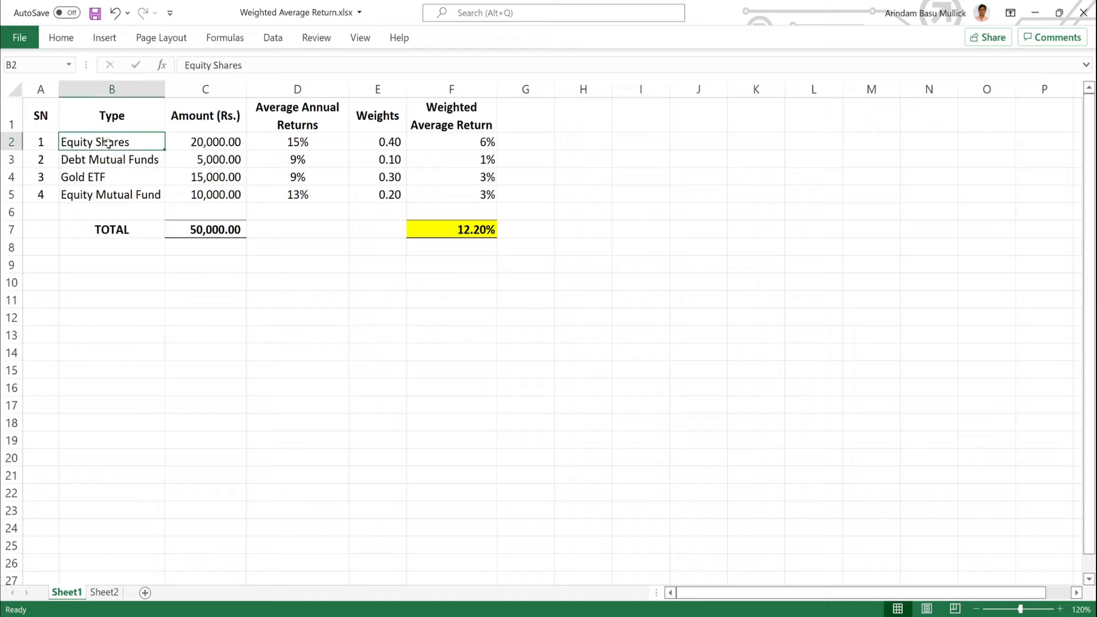
left_click(277, 148)
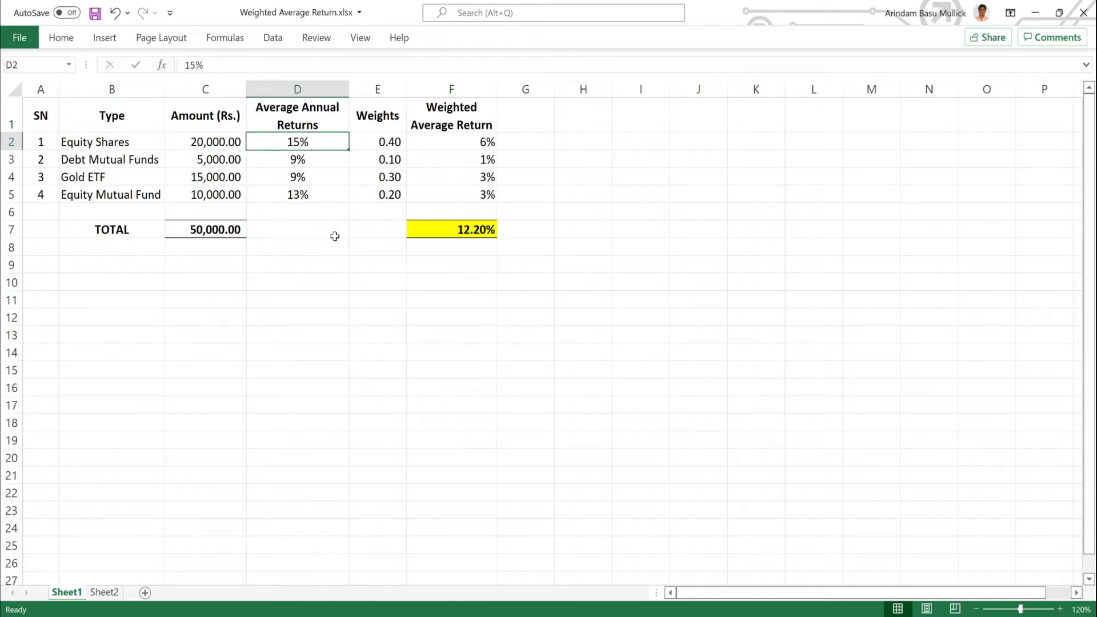
left_click(390, 144)
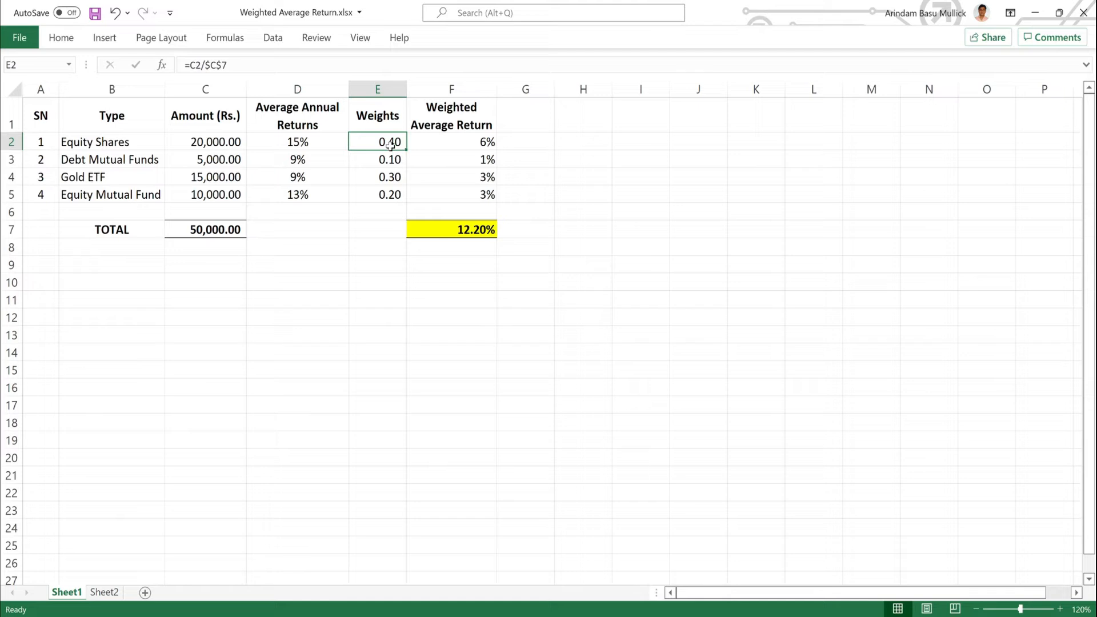
left_click_drag(313, 148, 273, 198)
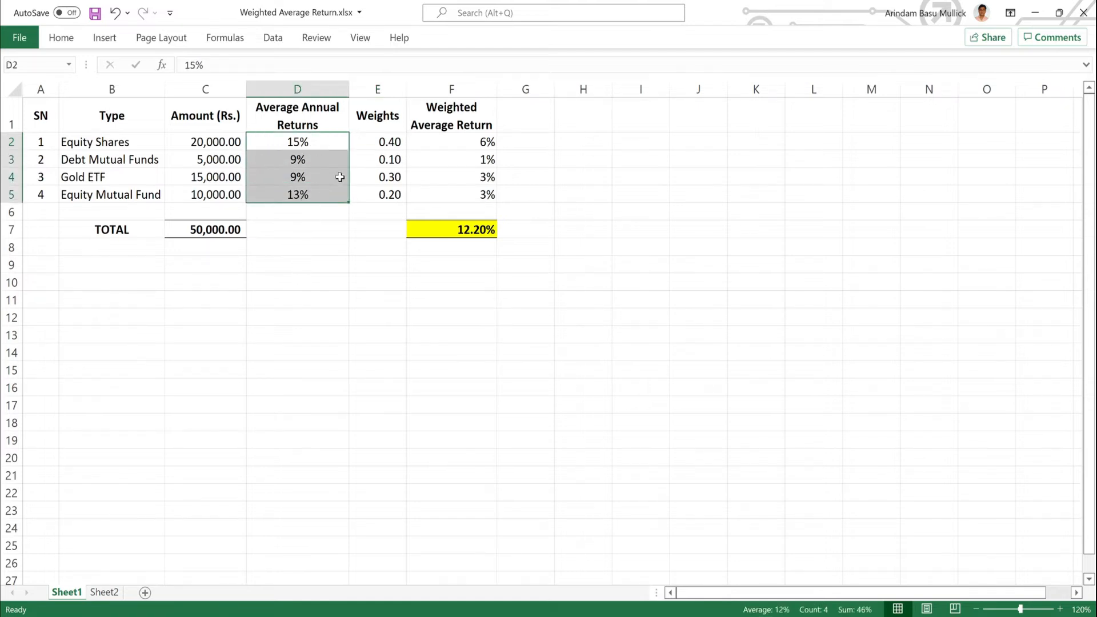
left_click(382, 144)
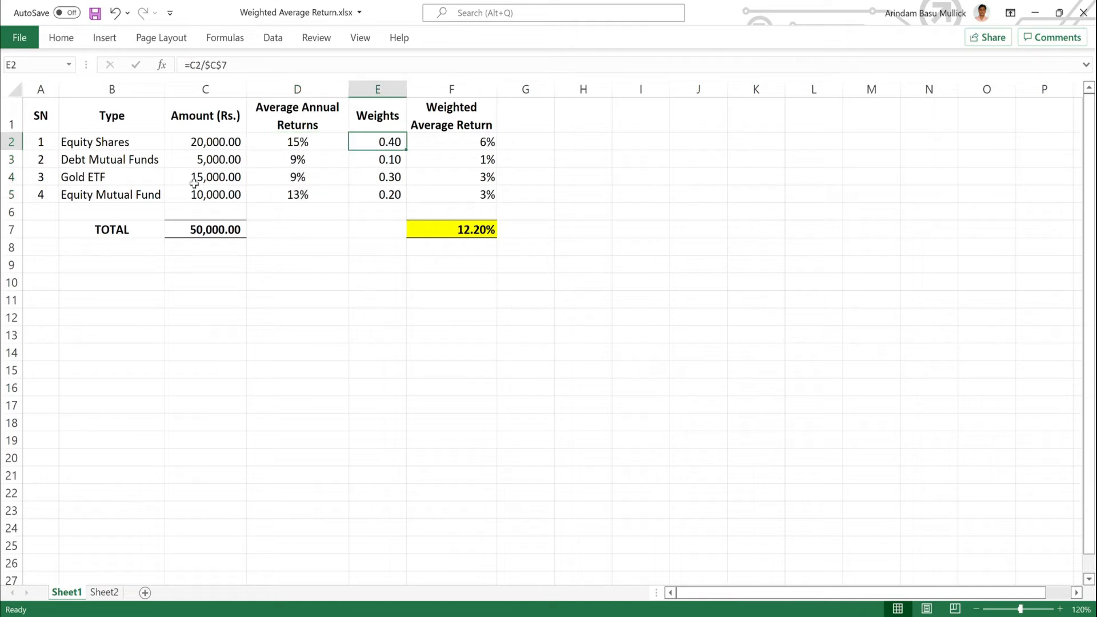
left_click_drag(379, 142, 377, 195)
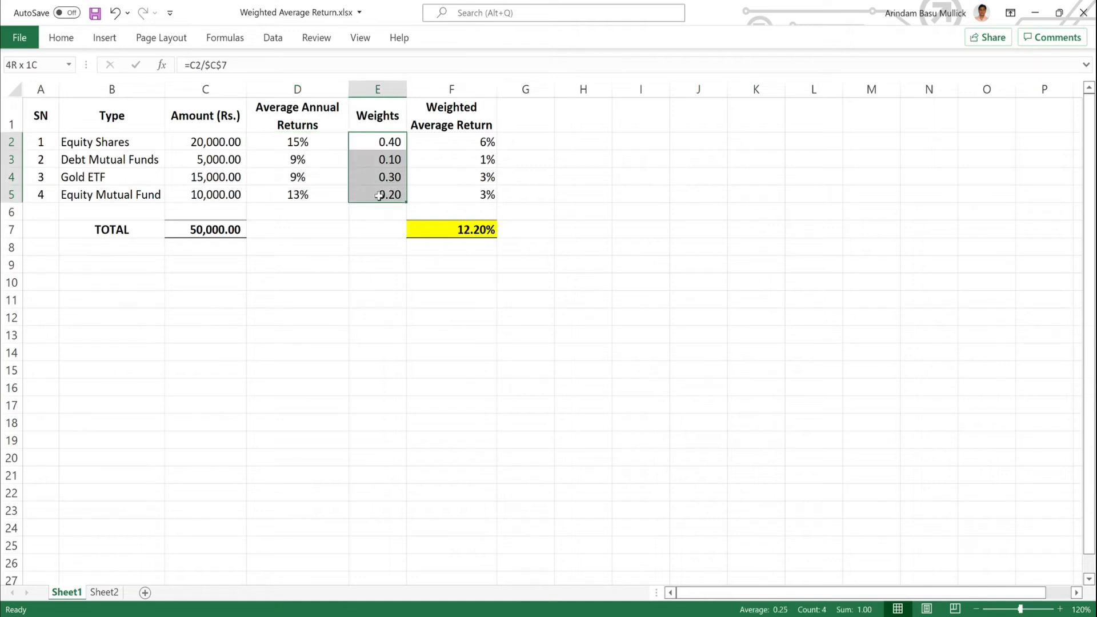
left_click(372, 249)
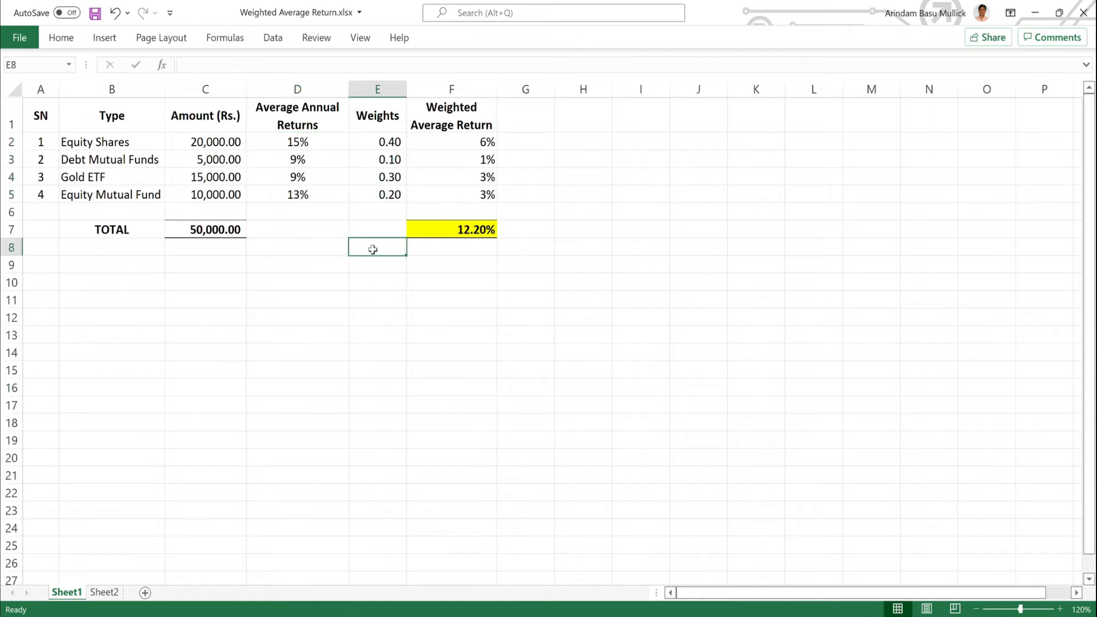
left_click(382, 148)
left_click(339, 216)
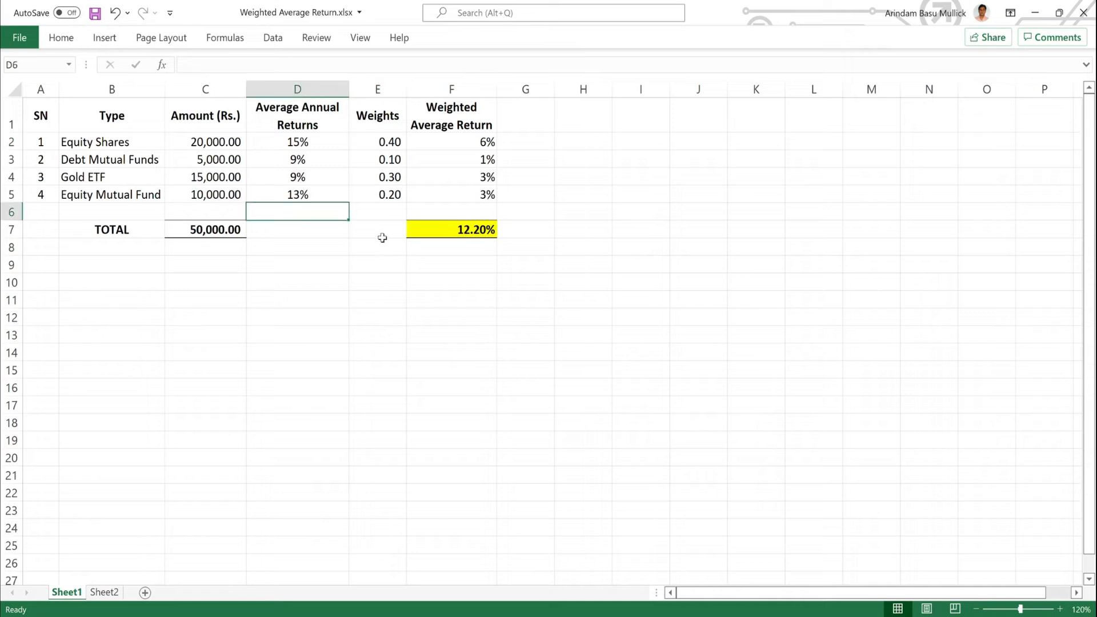
left_click(329, 145)
left_click(378, 147)
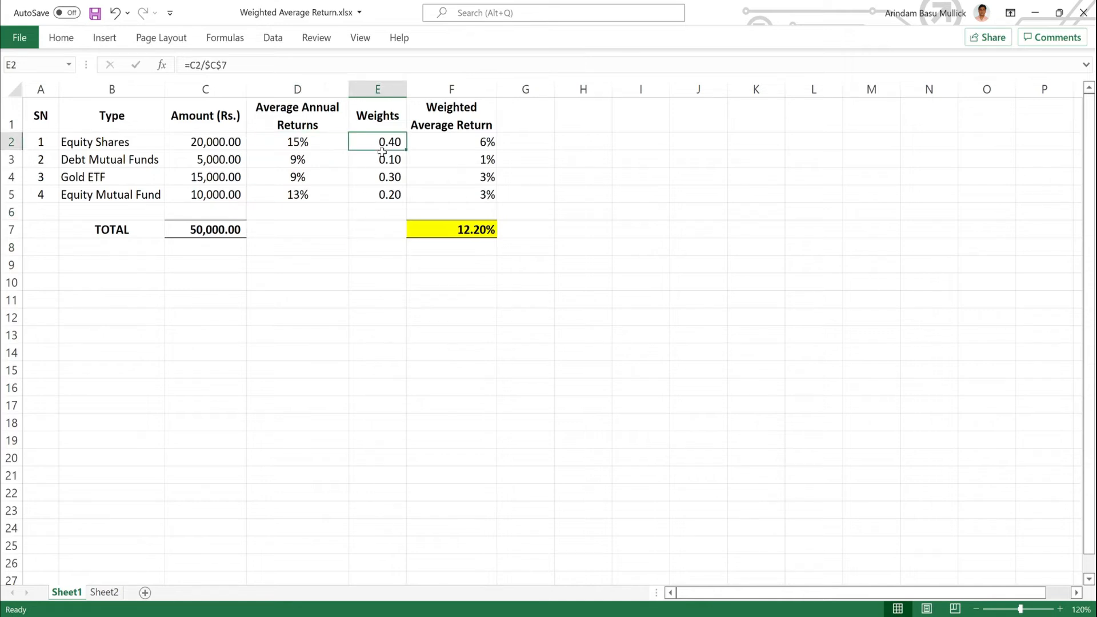
Calculate the simple average of the annual returns in D9 with the formula =AVERAGE(D2:D5).
left_click(331, 265)
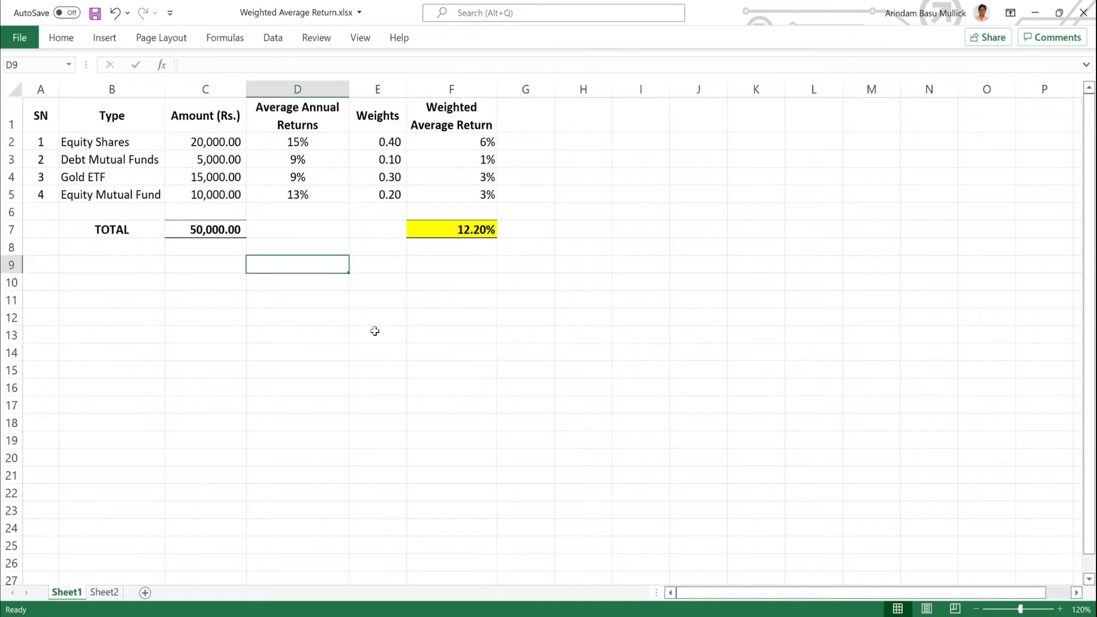
type("=average(")
key("Up")
key("Up")
key("Up")
key("Up")
key("shift+Up")
key("shift+Up")
key("shift+Up")
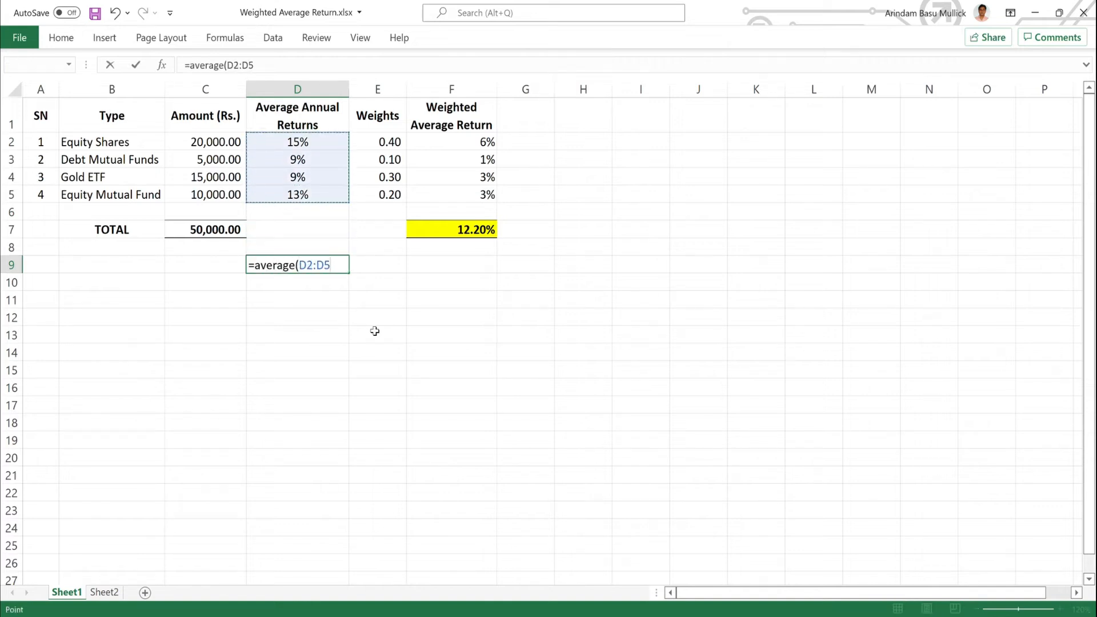
key("Return")
Compare the simple average in D9 with the weighted total in F7, and review the annual returns and weights behind them.
left_click(374, 331)
left_click(307, 268)
left_click(458, 234)
left_click(322, 275)
left_click(478, 265)
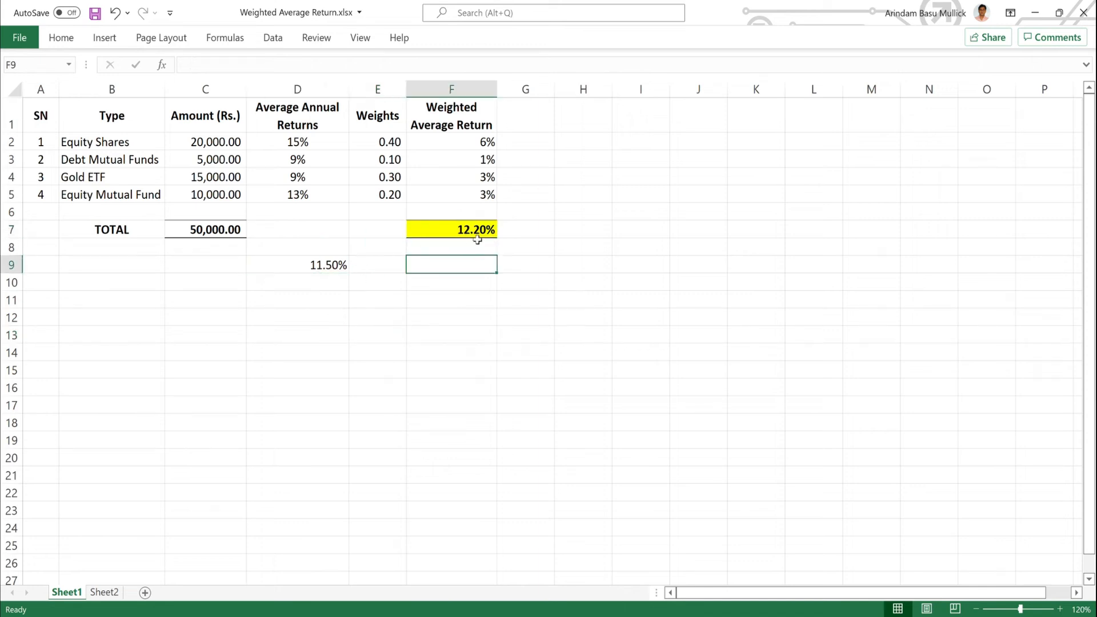
left_click(481, 231)
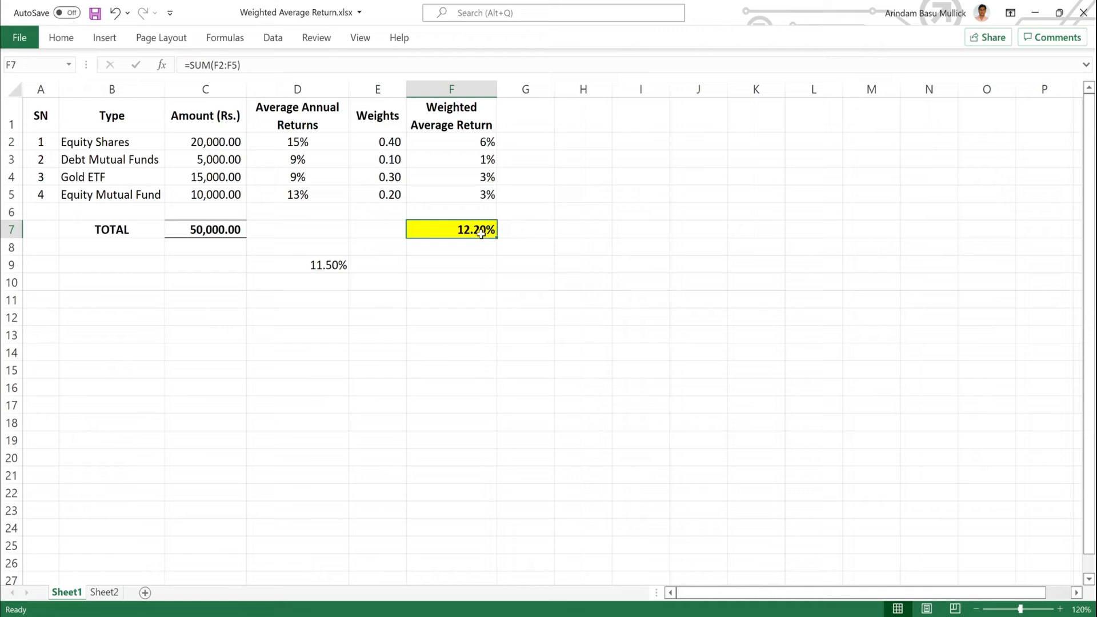
left_click(297, 143)
left_click(148, 150)
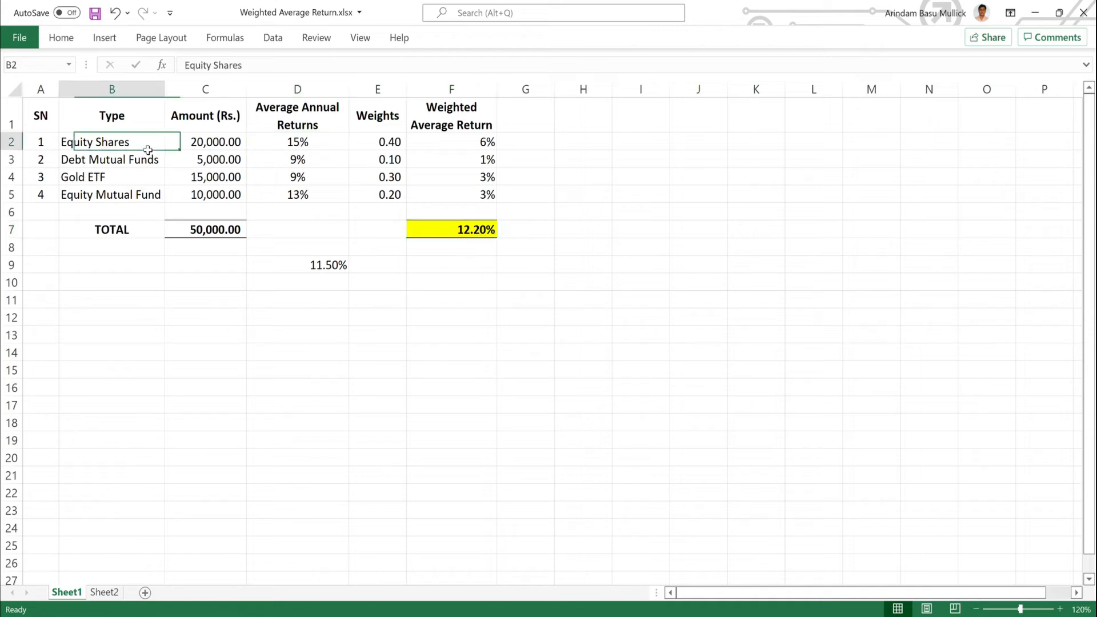
left_click_drag(296, 146, 309, 198)
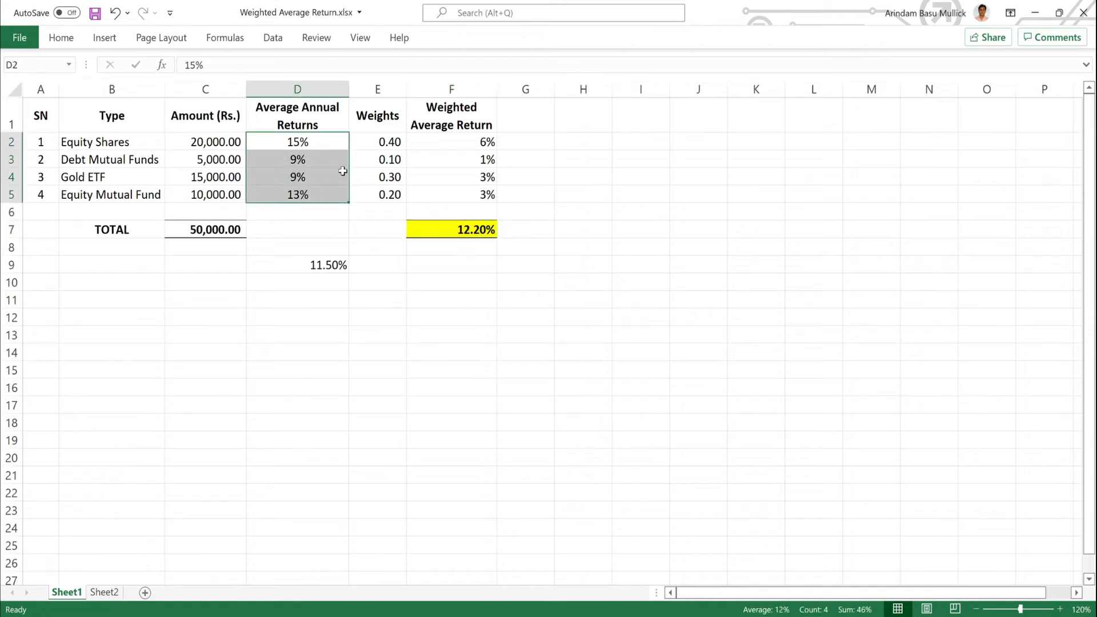
left_click(385, 150)
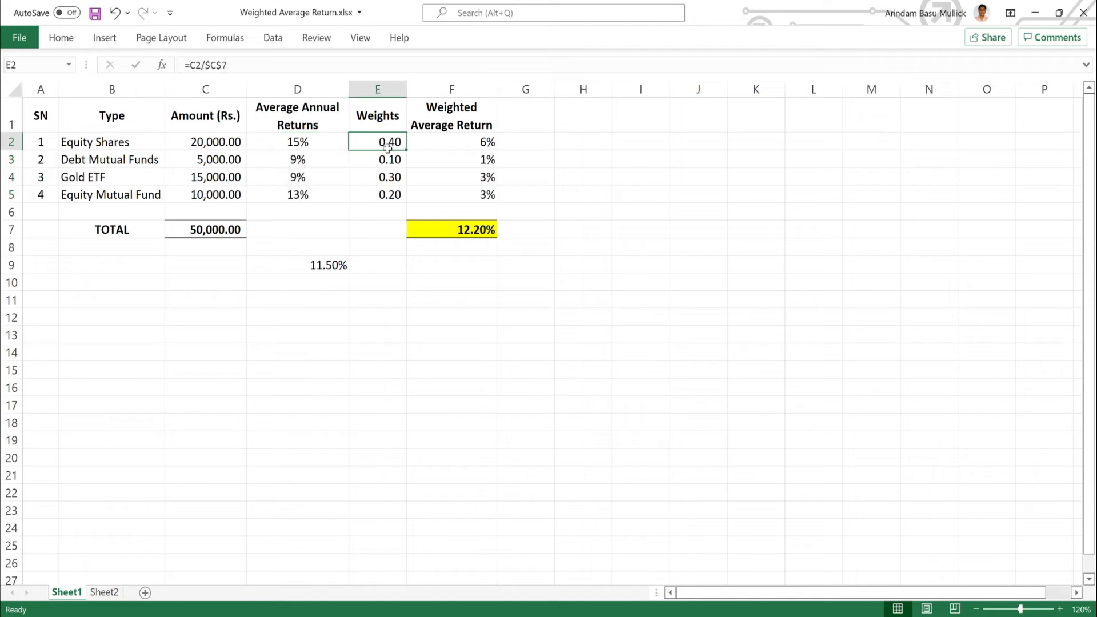
Review the weights in E2:E5, then the Equity Shares entry and its average annual return in D2.
left_click_drag(384, 146, 384, 195)
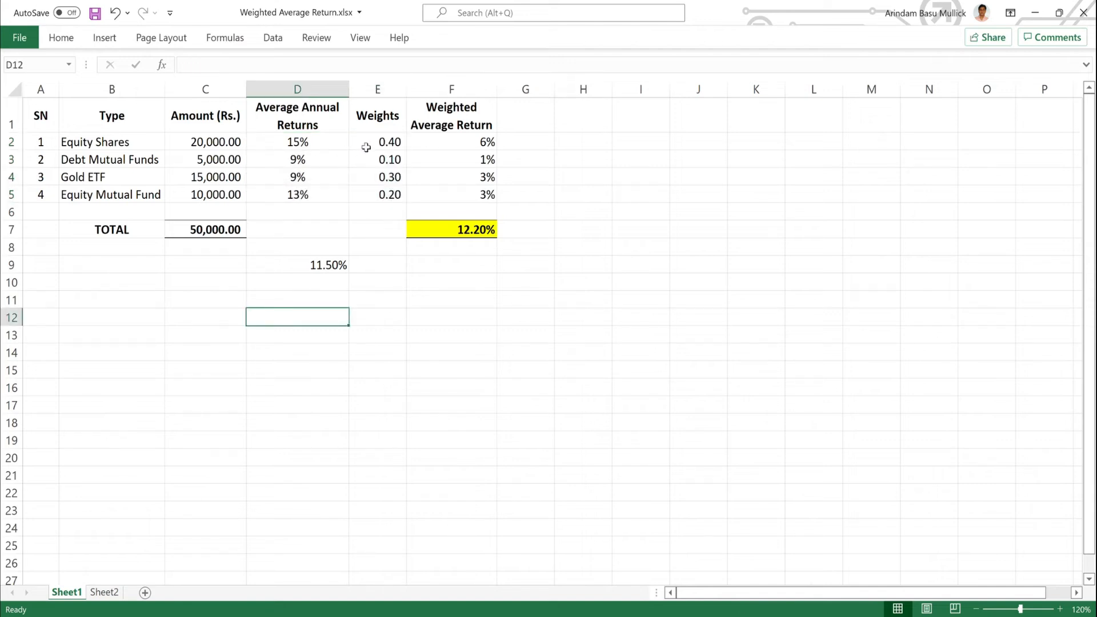
left_click_drag(366, 148, 392, 200)
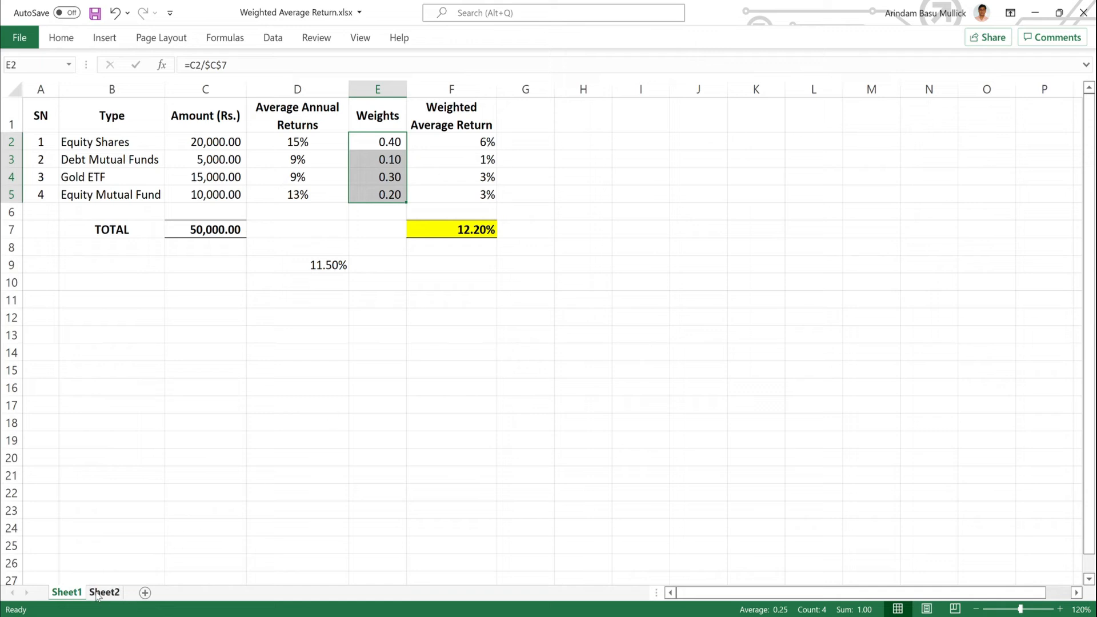
left_click(97, 321)
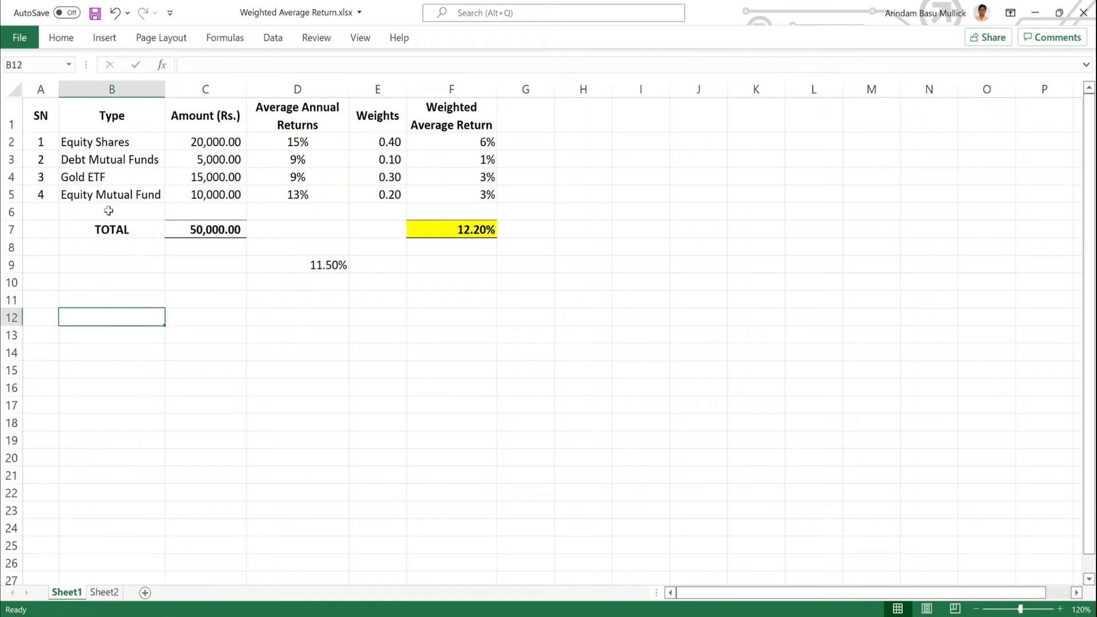
key("Up")
left_click(141, 155)
left_click(258, 150)
left_click(162, 148)
left_click(284, 150)
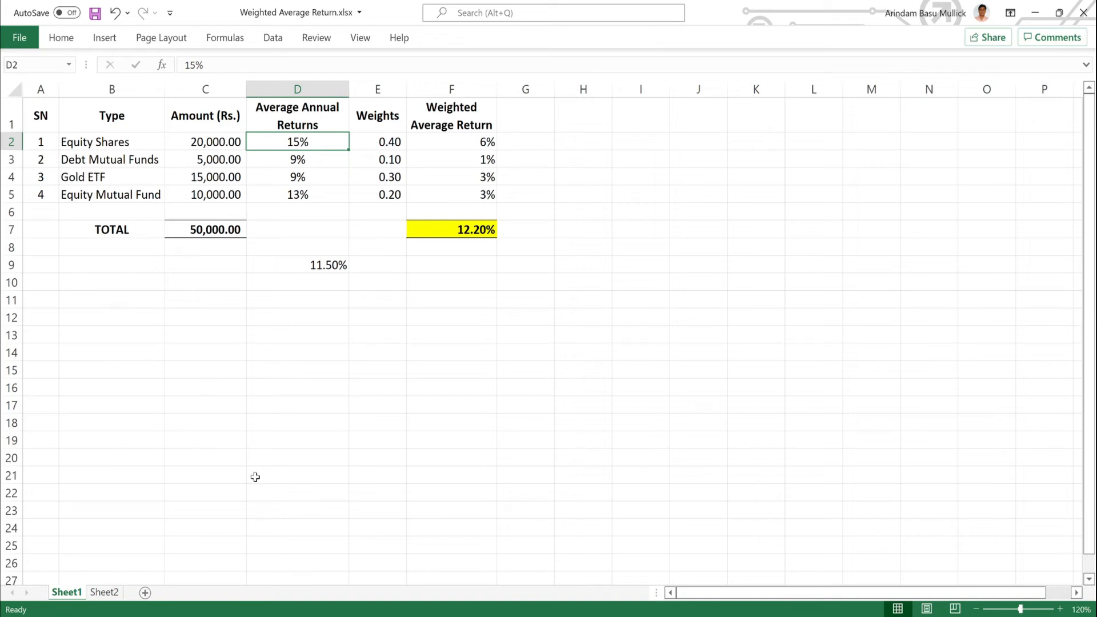
Open Sheet2 and review the stock names in B2:B5, their amounts in C2:C5 and annual returns in D2:D5.
left_click(104, 594)
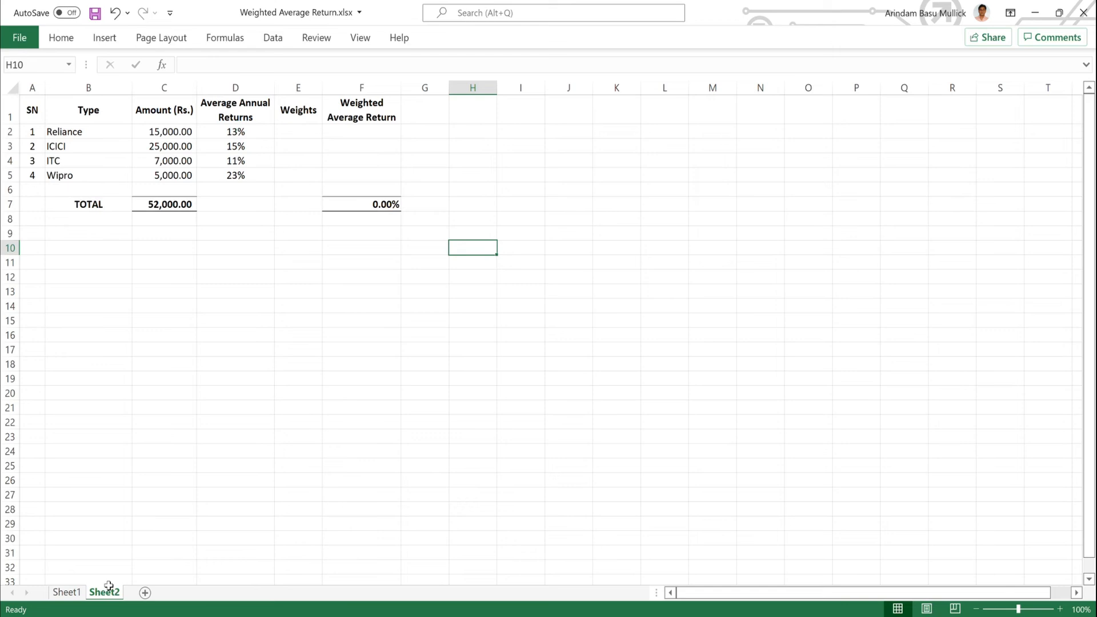
left_click(143, 350)
left_click_drag(91, 135, 91, 174)
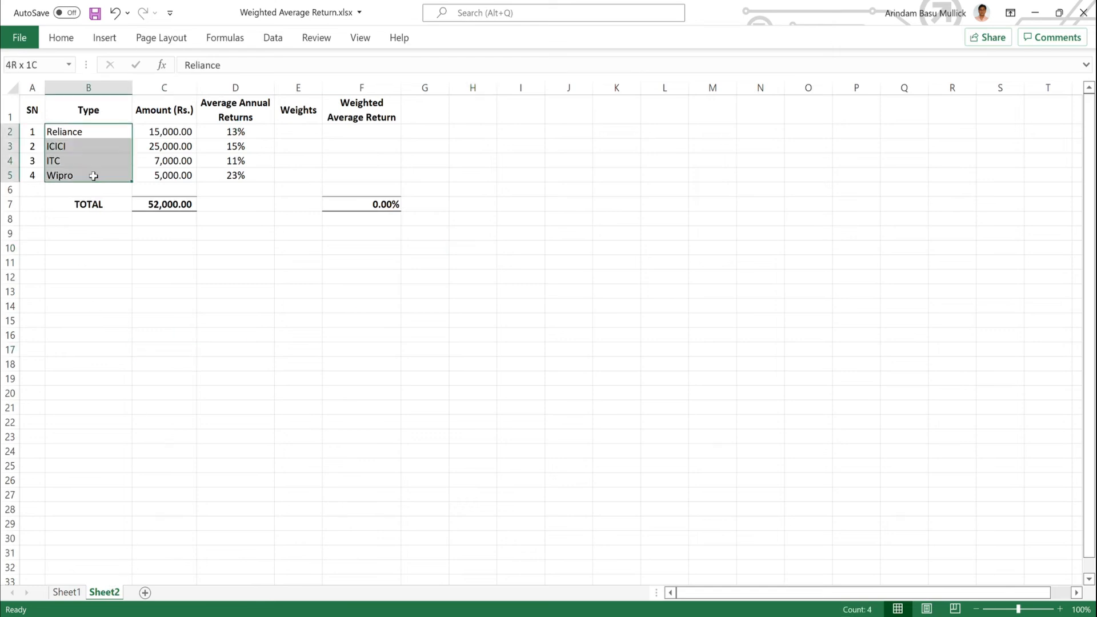
left_click_drag(184, 134, 185, 180)
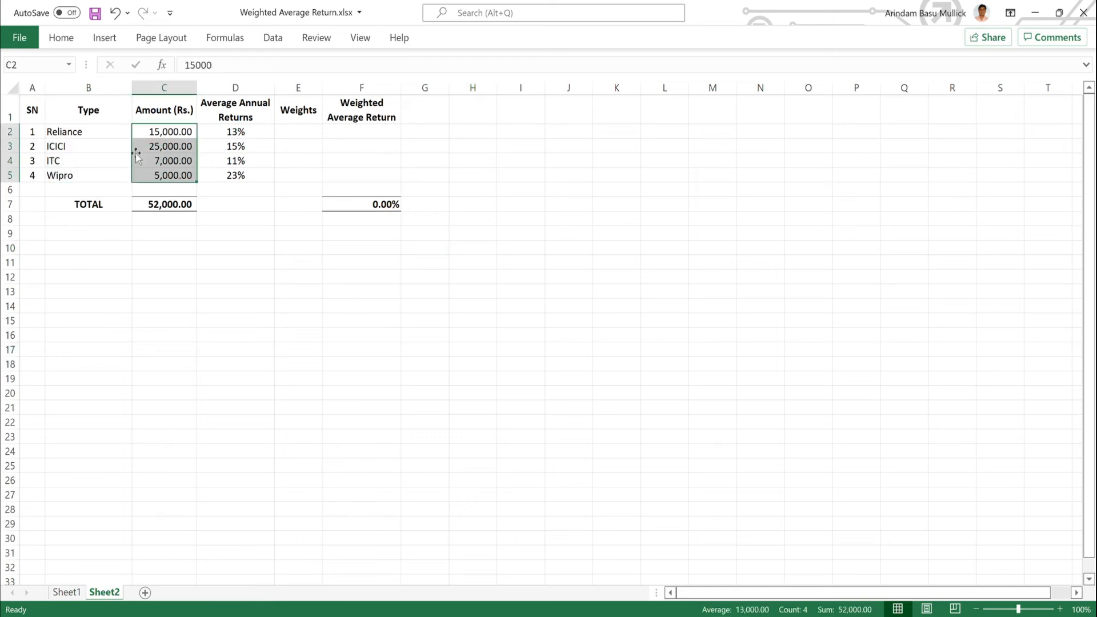
left_click(97, 136)
left_click_drag(242, 133, 247, 181)
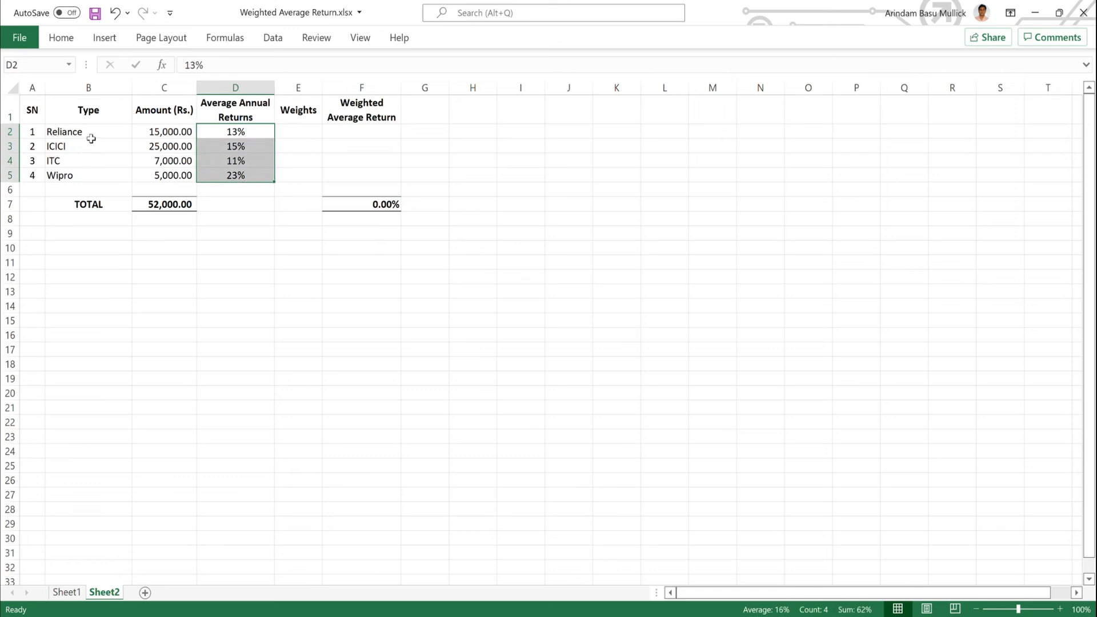
Calculate Reliance's weight in E2 of Sheet2 with the formula =C2/$C$7.
left_click(294, 135)
type("=")
key("Left")
key("Left")
type("/")
key("Down")
key("Down")
key("Down")
key("Down")
key("Down")
key("Left")
key("Left")
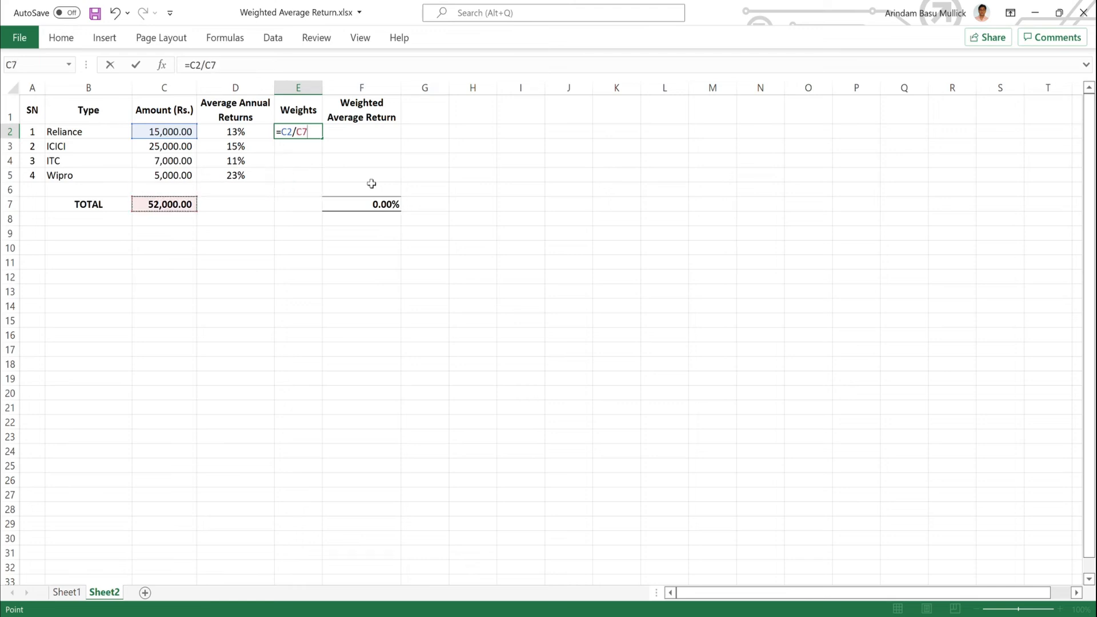
key("F4")
key("Return")
Fill the weight formula from E2 down through E5 for the remaining stocks.
key("Up")
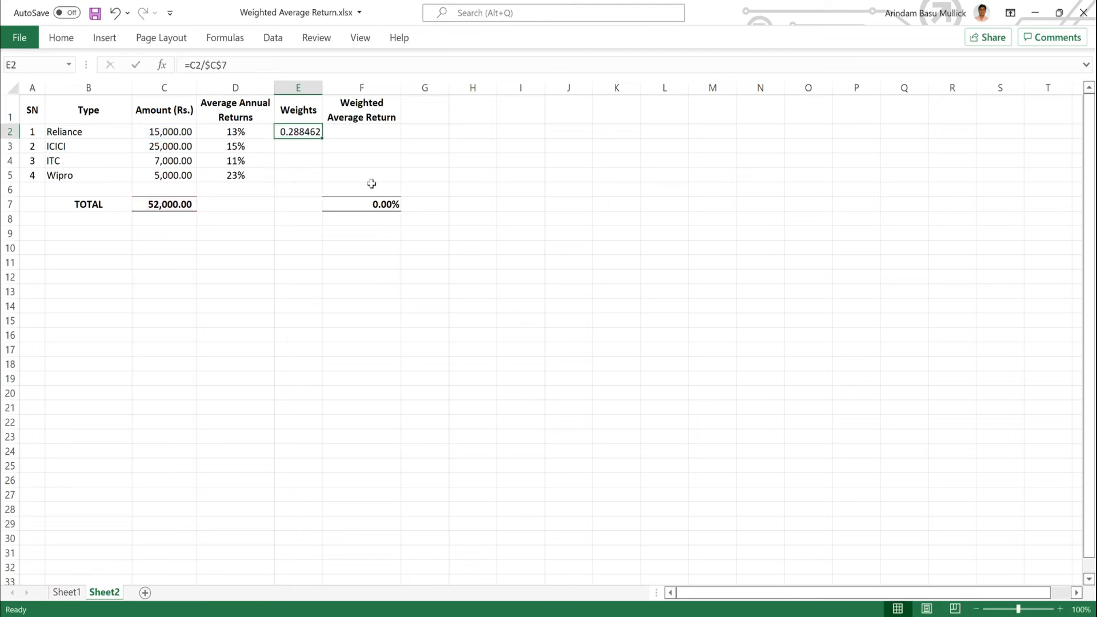
key("shift+Down")
key("shift+Down")
key("shift+Down")
key("ctrl+d")
key("shift+Up")
key("shift+Up")
key("shift+Up")
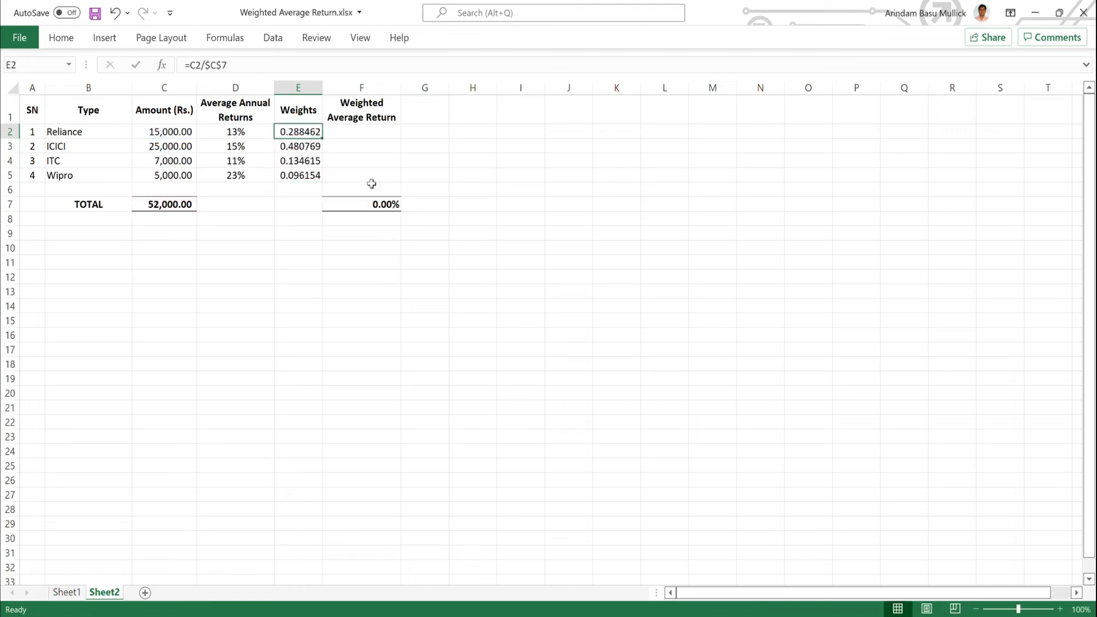
Calculate Reliance's weighted average return in F2 with the formula =D2*E2.
key("Right")
type("=")
key("Left")
key("Left")
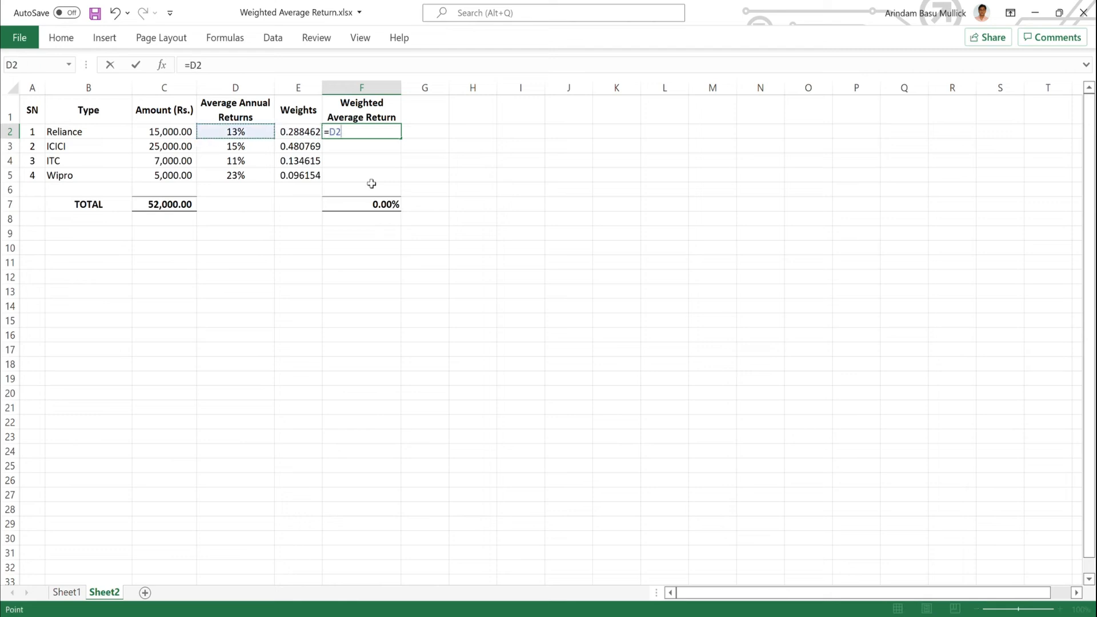
type("*")
key("Left")
key("Return")
Copy the weighted return formula from F2 into F3:F5 and check the total in F7.
key("Up")
key("ctrl+c")
key("Down")
key("shift+Down")
key("shift+Down")
key("Return")
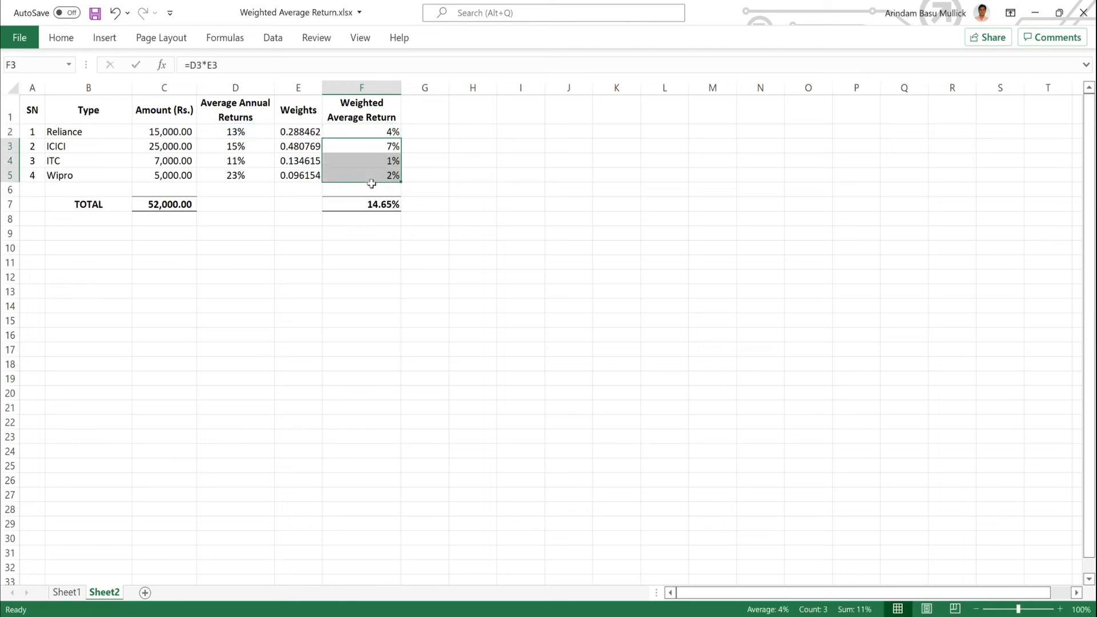
key("Down")
key("Down")
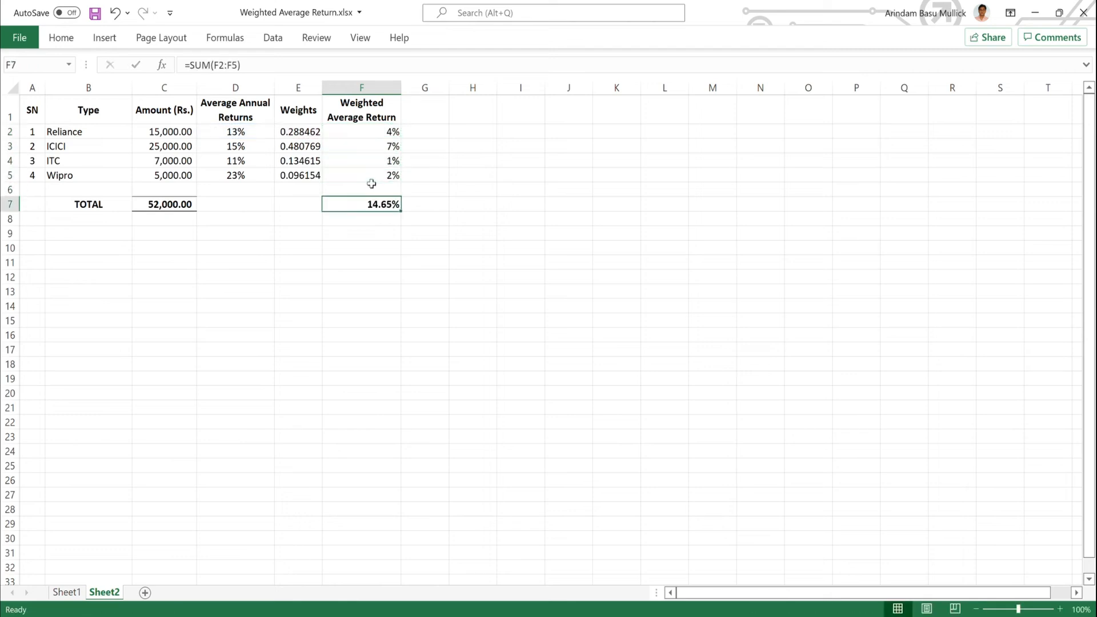
left_click(364, 245)
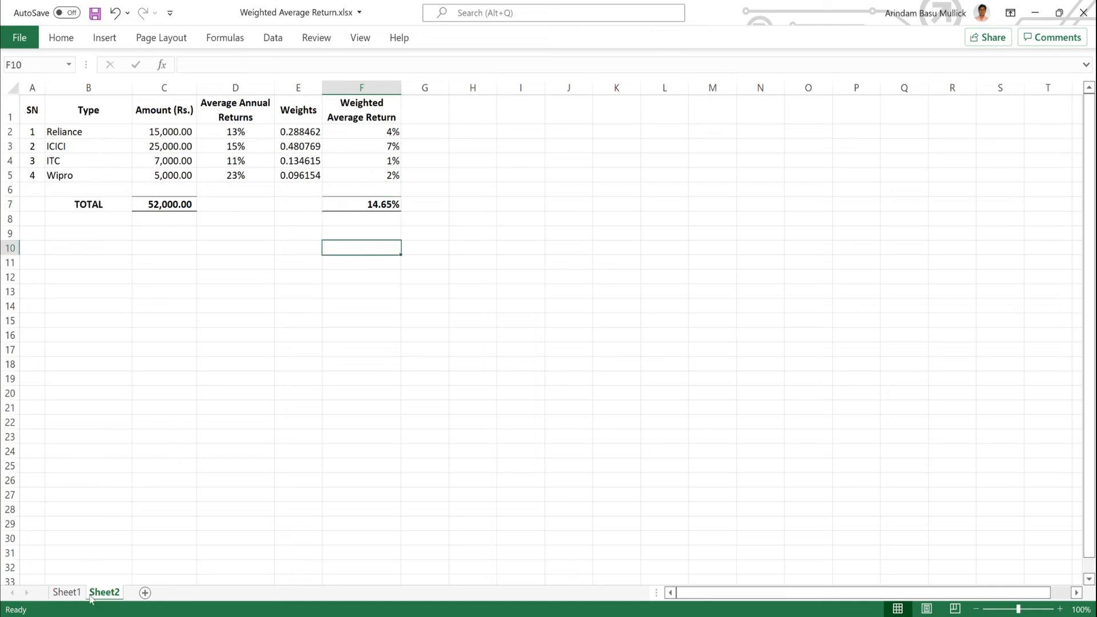
Link the Equity Shares annual return in D2 of Sheet1 to the Sheet2 weighted total with =Sheet2!F7.
left_click(66, 591)
type("=")
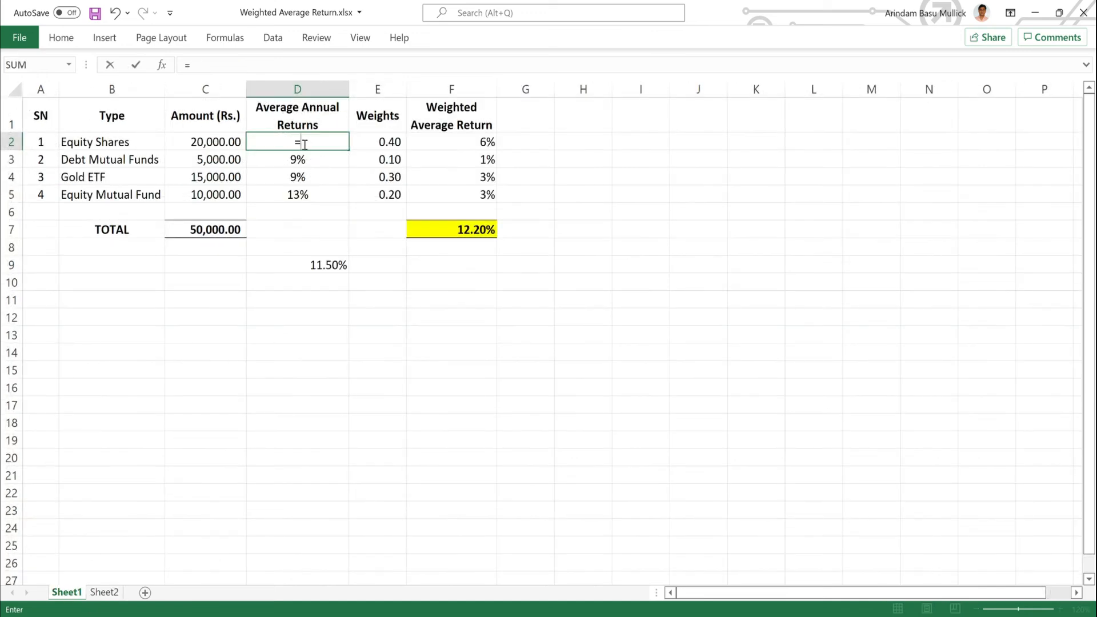
left_click(104, 591)
left_click(381, 206)
key("Return")
left_click(347, 302)
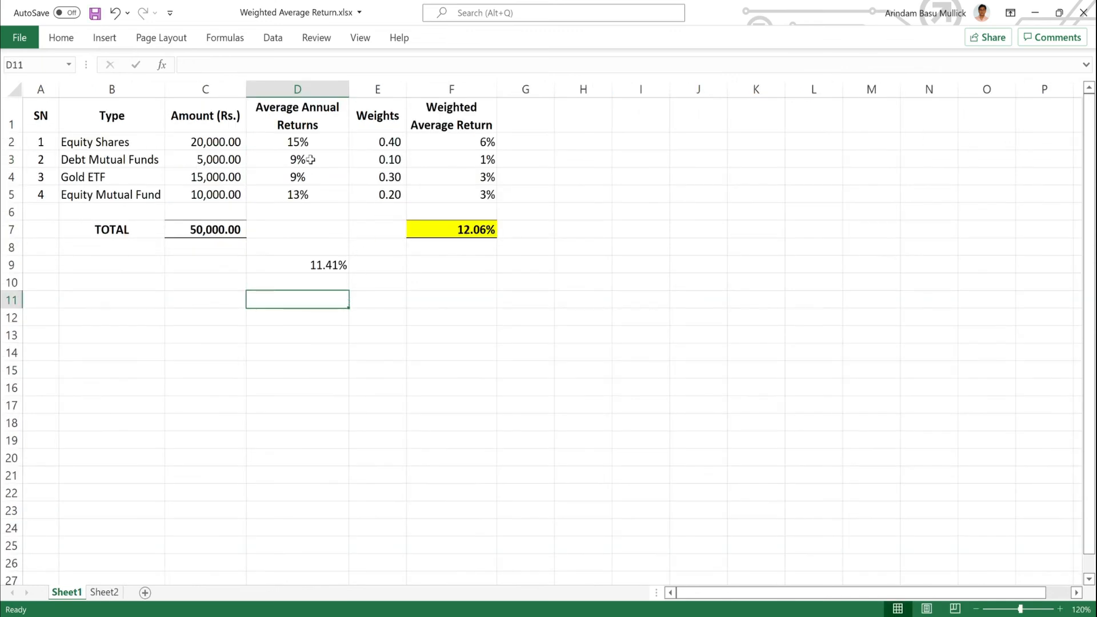
Review the weighted total in F7 on Sheet1 and the average annual returns in D2:D5.
left_click(408, 233)
left_click(473, 289)
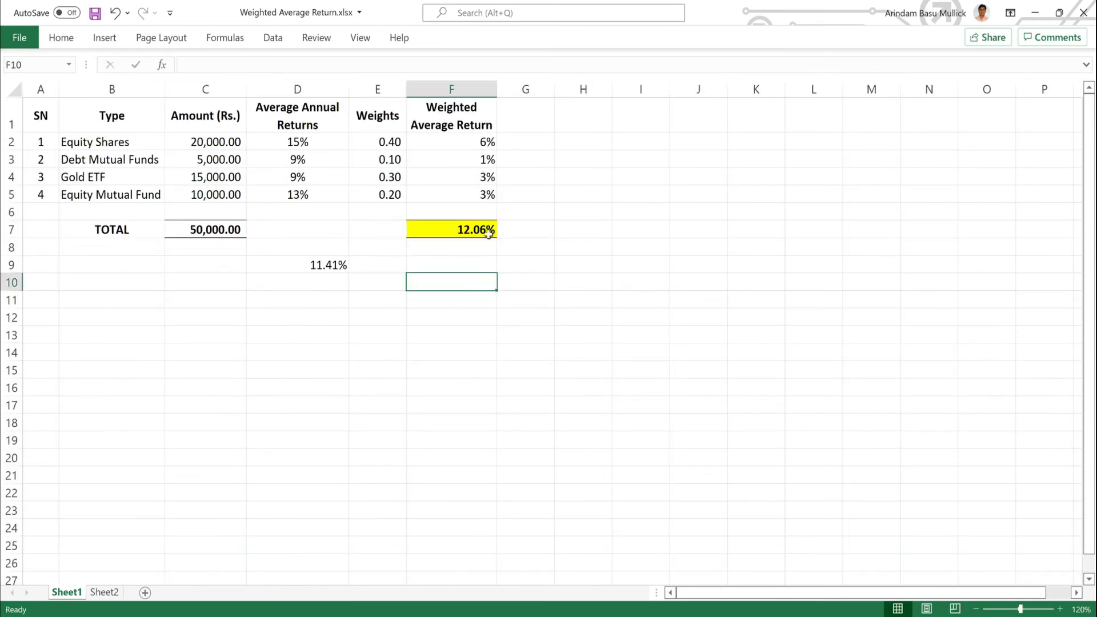
left_click_drag(474, 294, 465, 293)
left_click(288, 163)
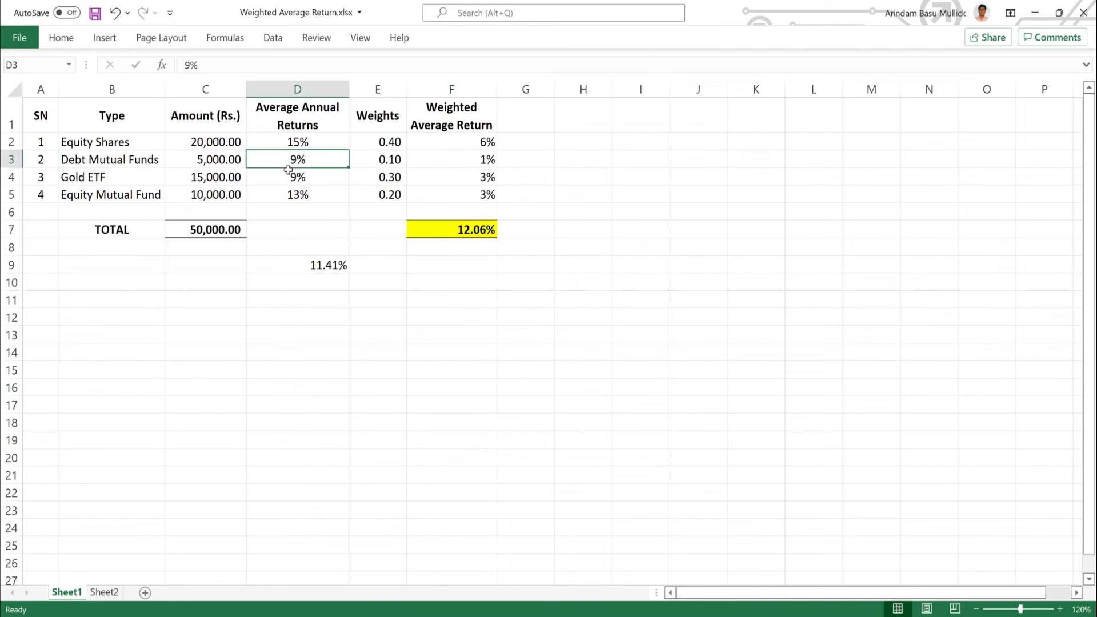
left_click(297, 282)
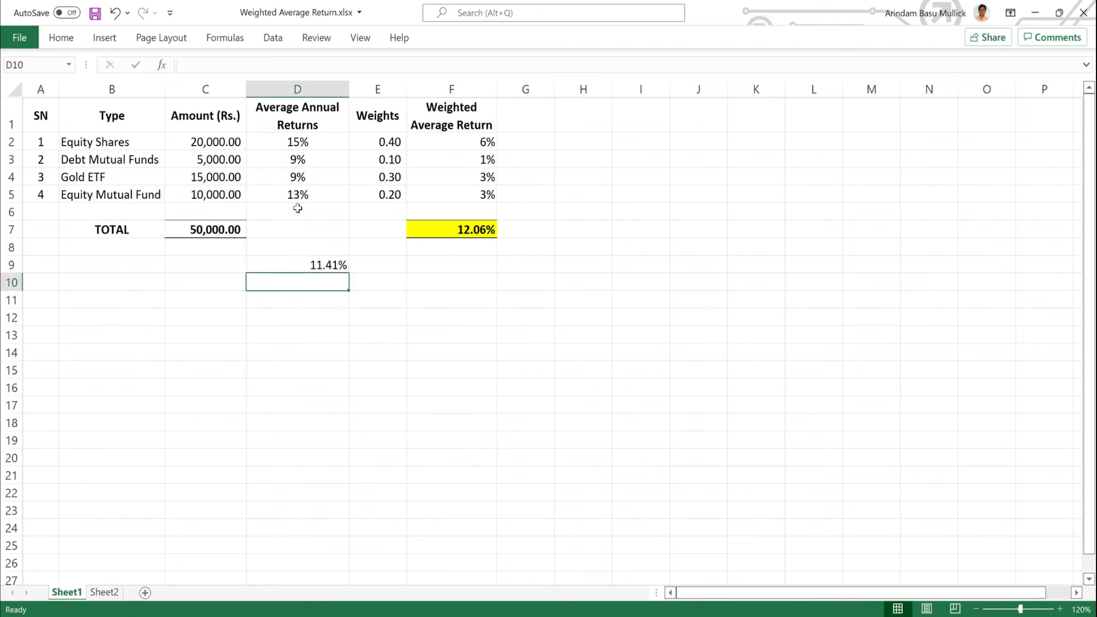
left_click_drag(318, 197, 326, 143)
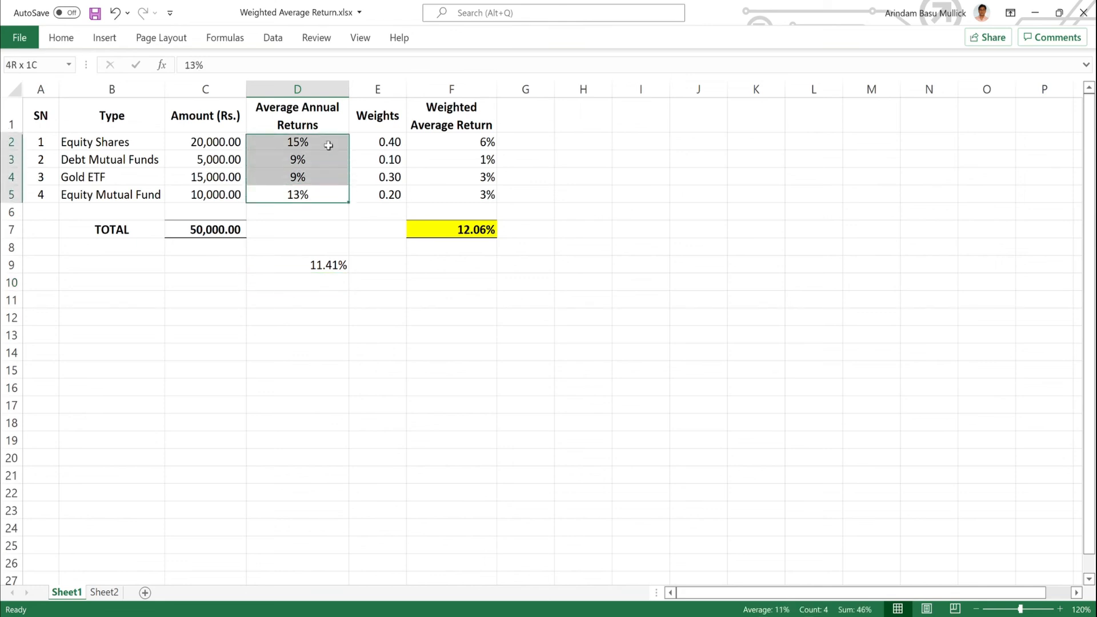